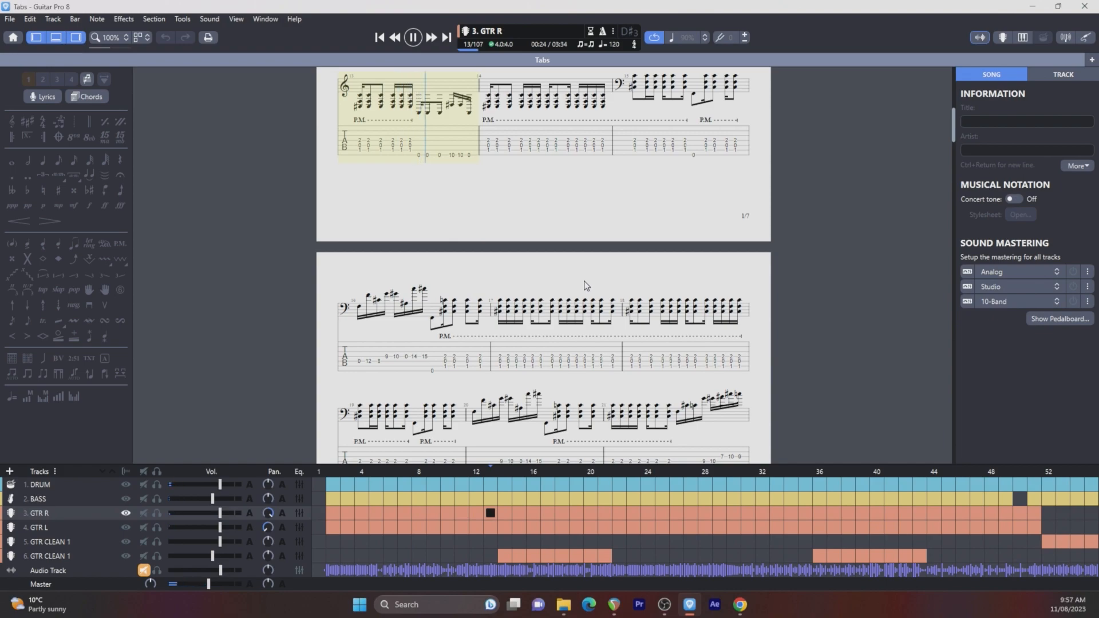
Stop playback in Guitar Pro and export the full Tabs score as a MIDI file
key("space")
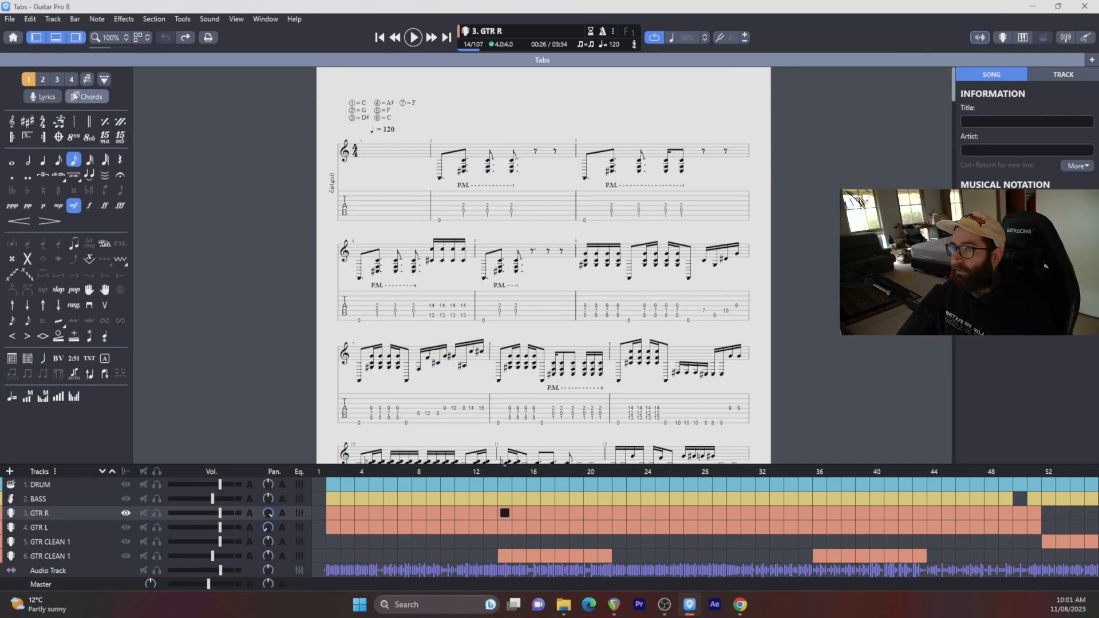
left_click(10, 19)
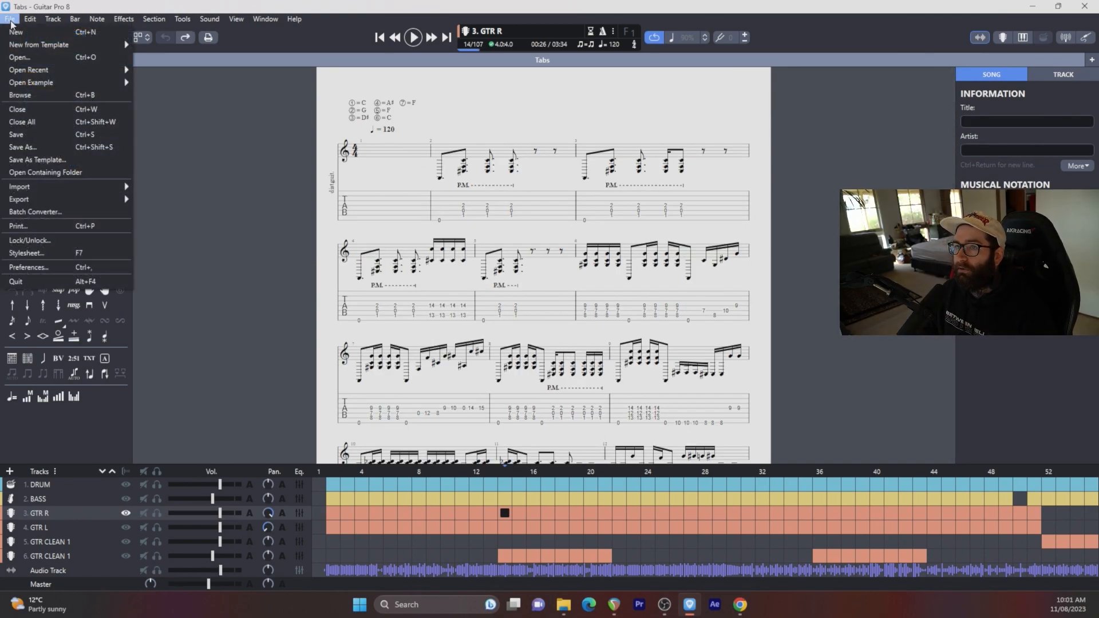
mouse_move(46, 188)
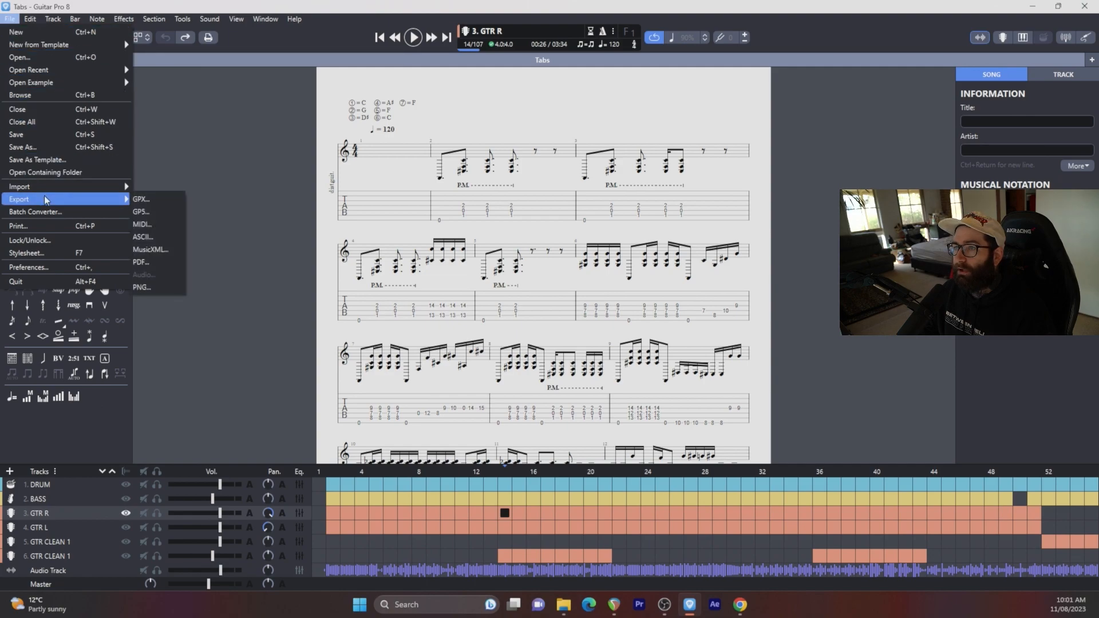
left_click(143, 224)
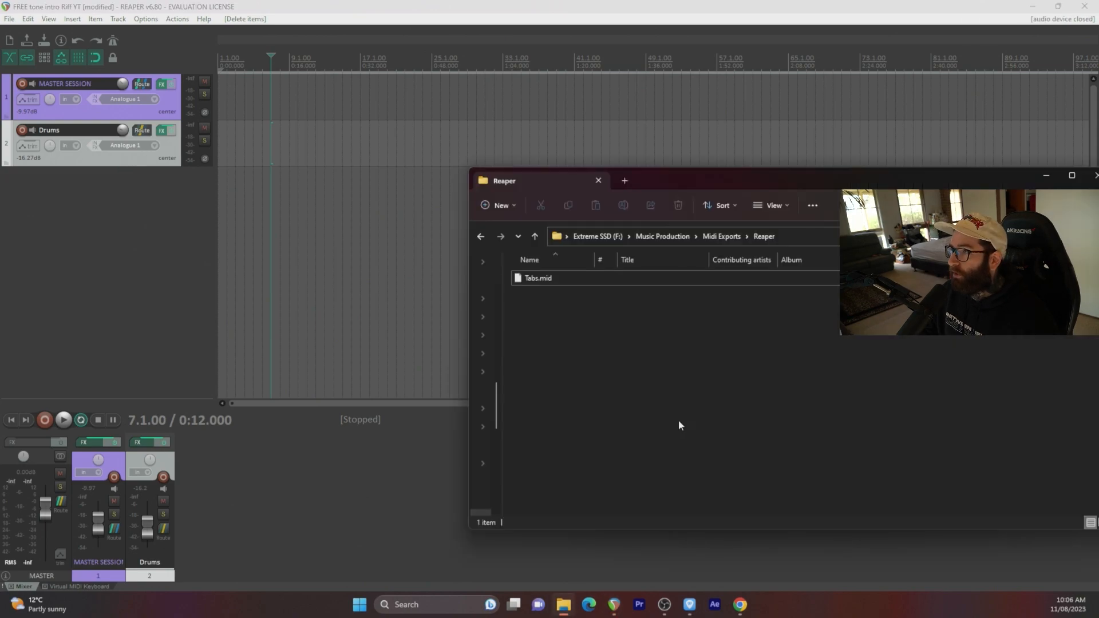
Import Tabs.mid at the start of REAPER's Drums track with the tempo map, without expanding the MIDI tracks to new REAPER tracks
left_click_drag(533, 278, 221, 150)
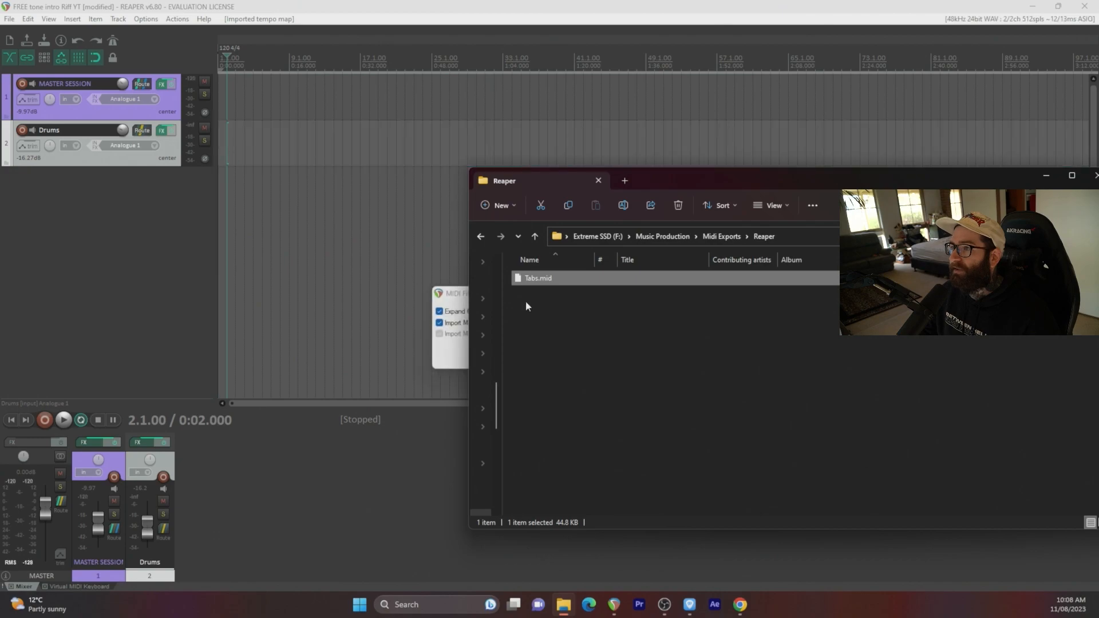
left_click(1047, 175)
left_click(458, 313)
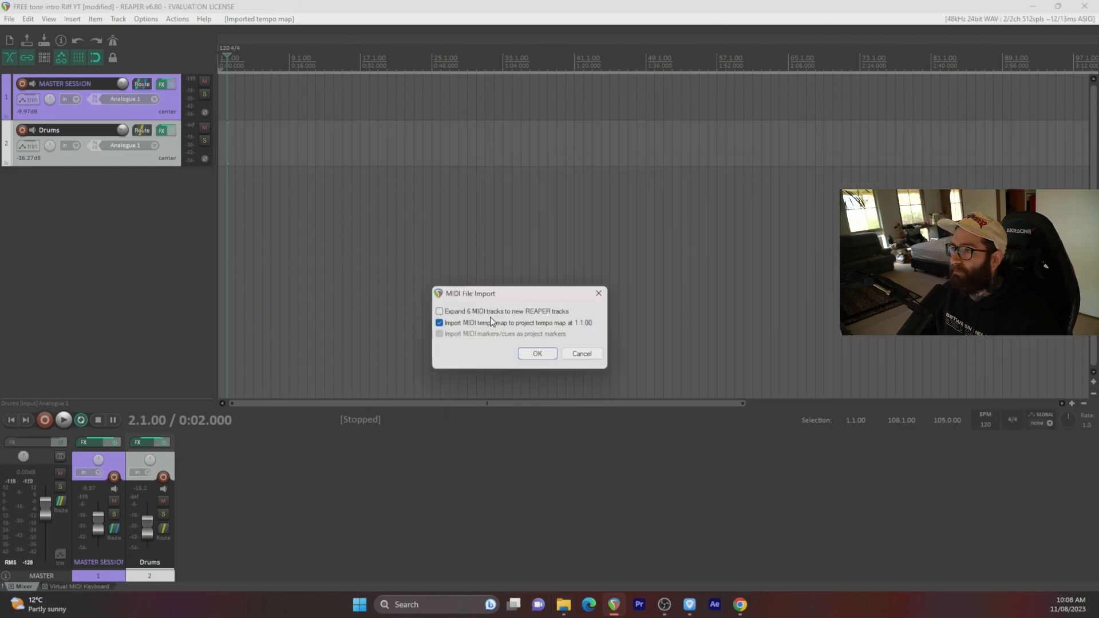
left_click(537, 353)
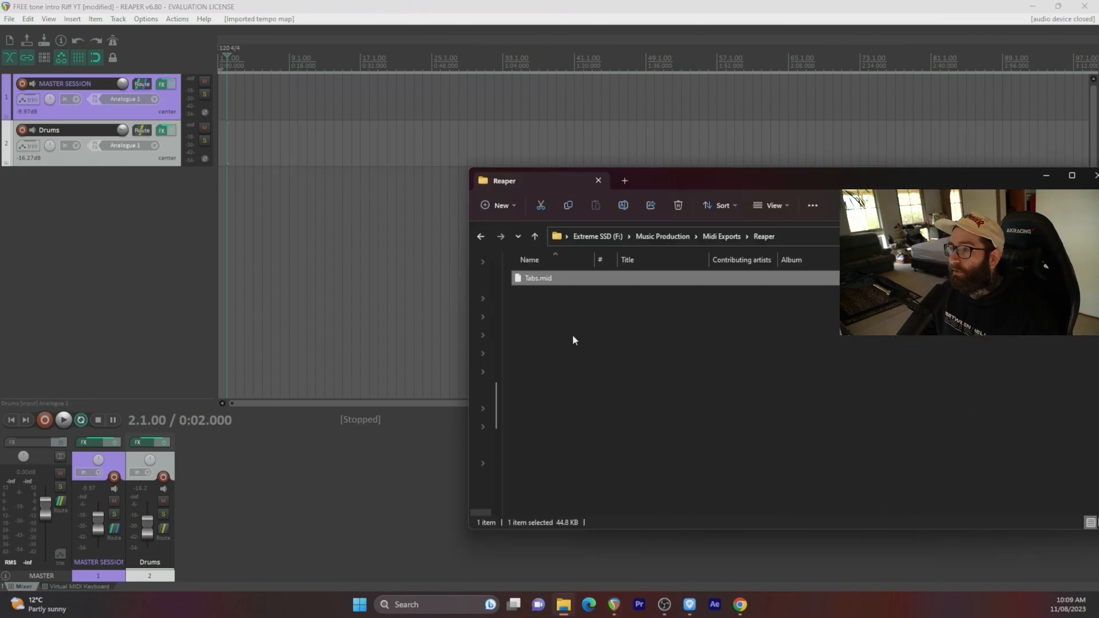
Import Tabs.mid at the start of the Drums track, expanding its 6 MIDI tracks to new REAPER tracks and including the tempo map
left_click_drag(535, 282, 222, 140)
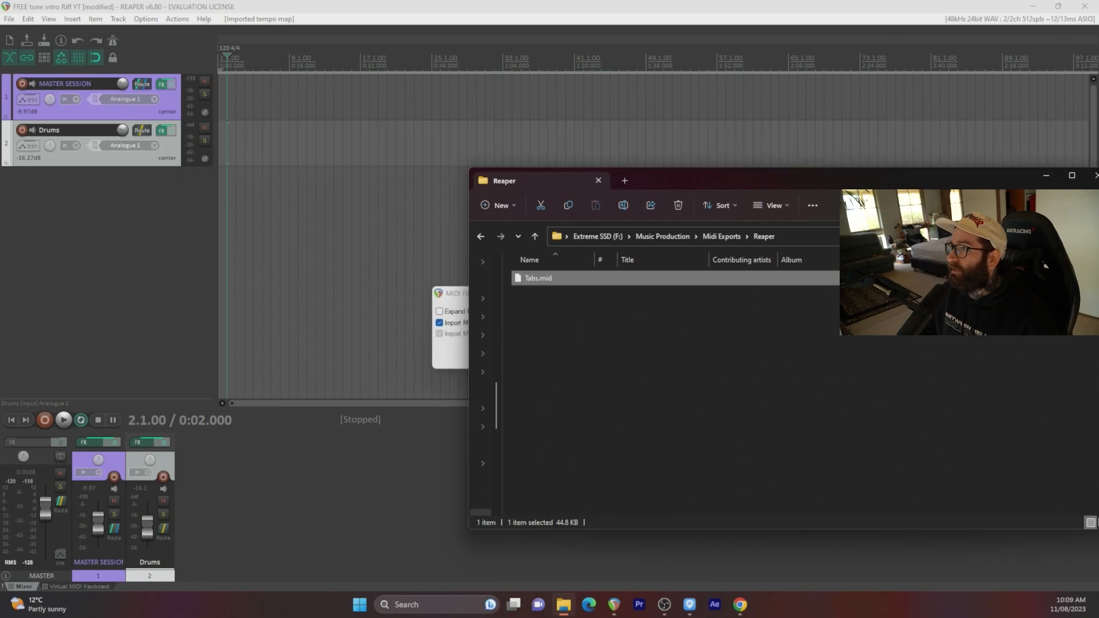
left_click(1046, 175)
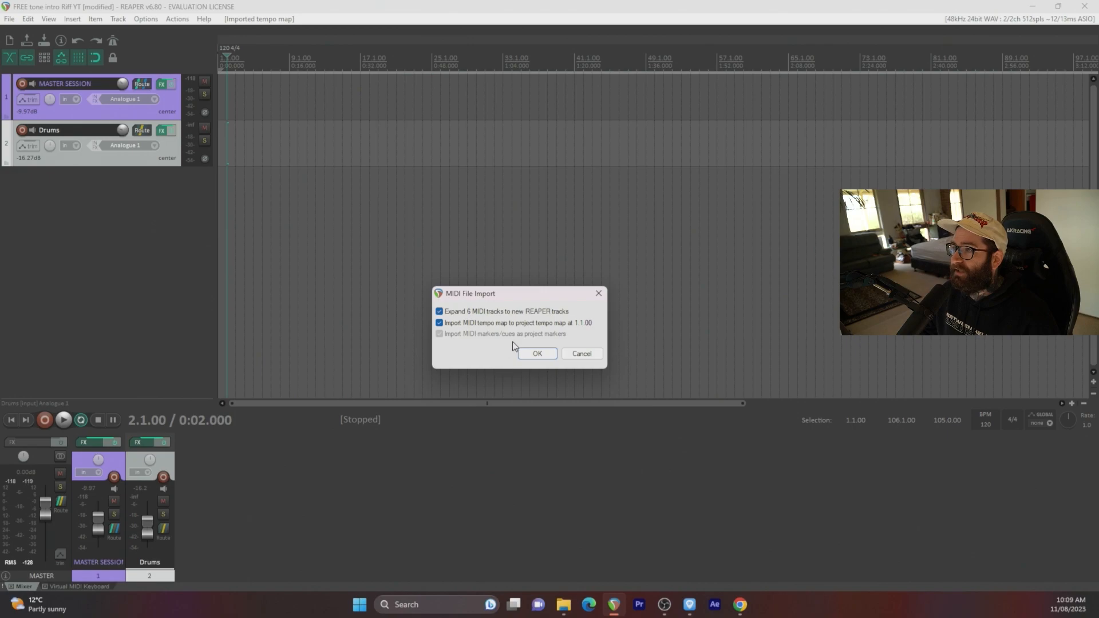
left_click(538, 354)
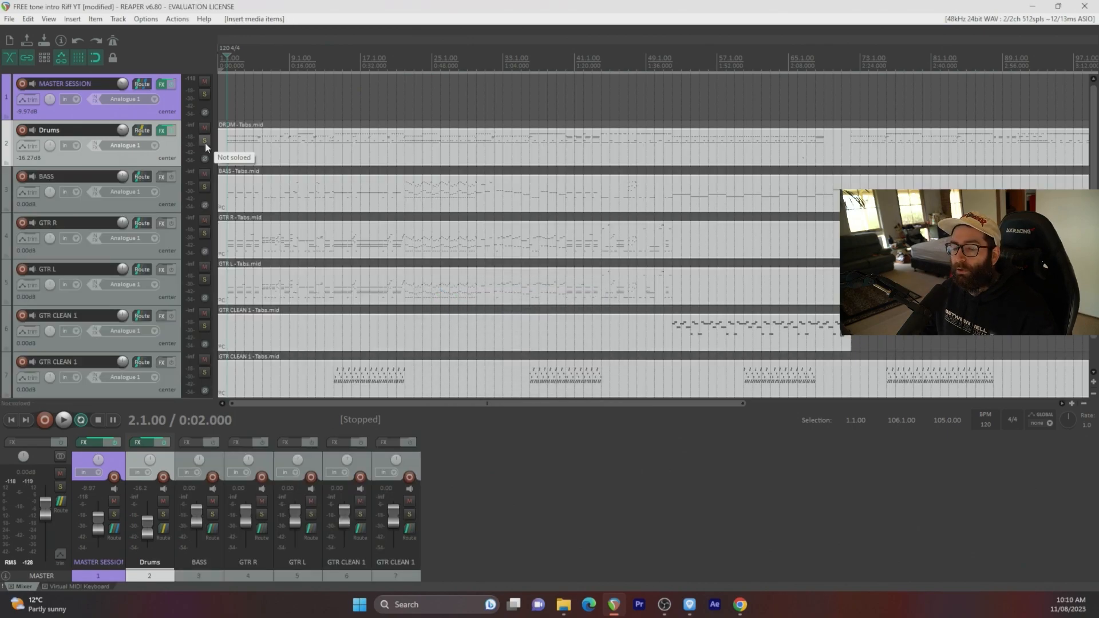
Check the source tracks in Guitar Pro and undo the multitrack MIDI import in REAPER
left_click(689, 605)
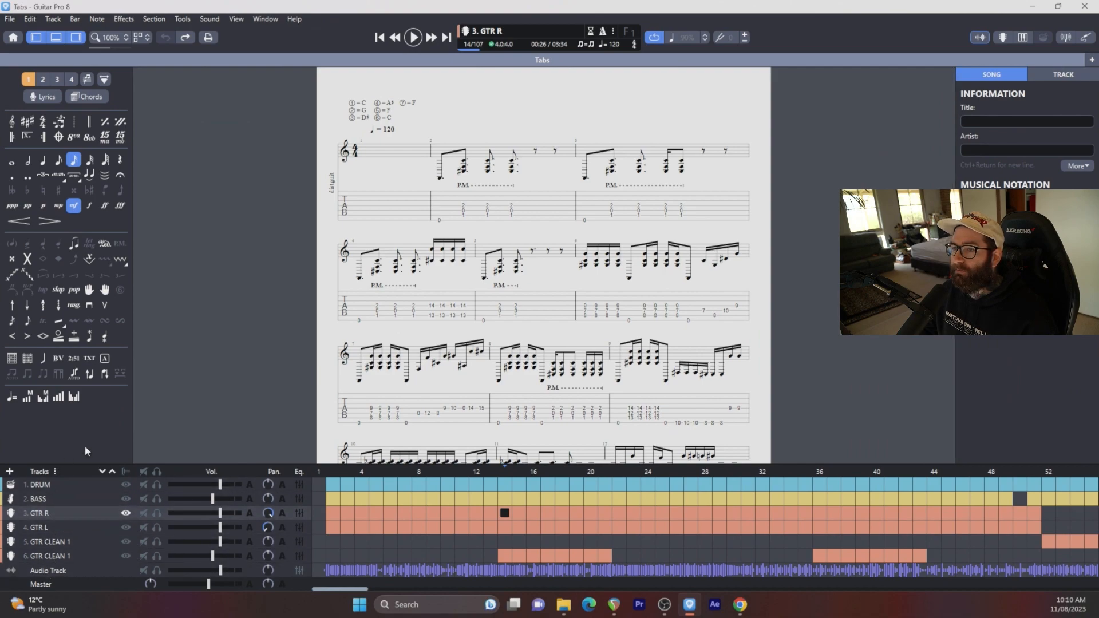
left_click(1034, 6)
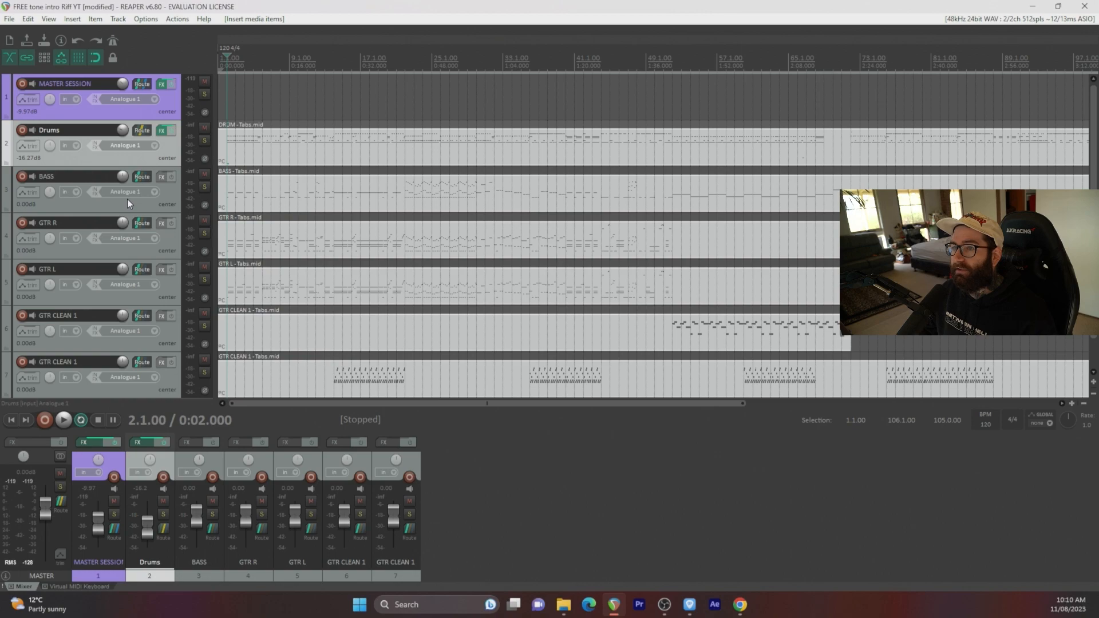
key("ctrl+z")
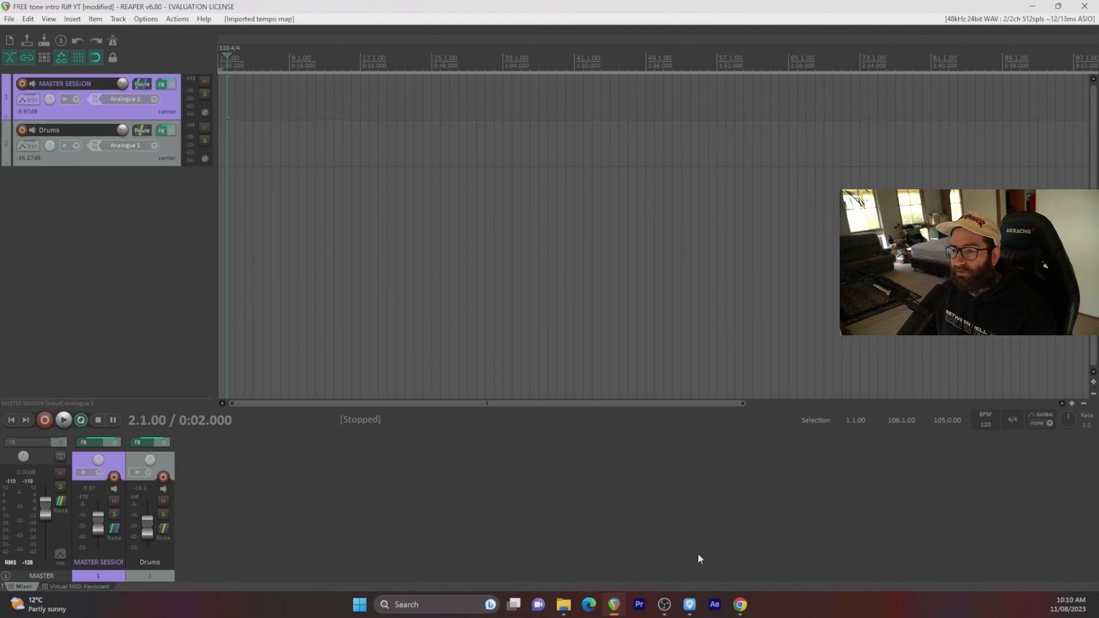
Switch to Guitar Pro, solo the DRUM track and audition it briefly from bar 2
left_click(690, 605)
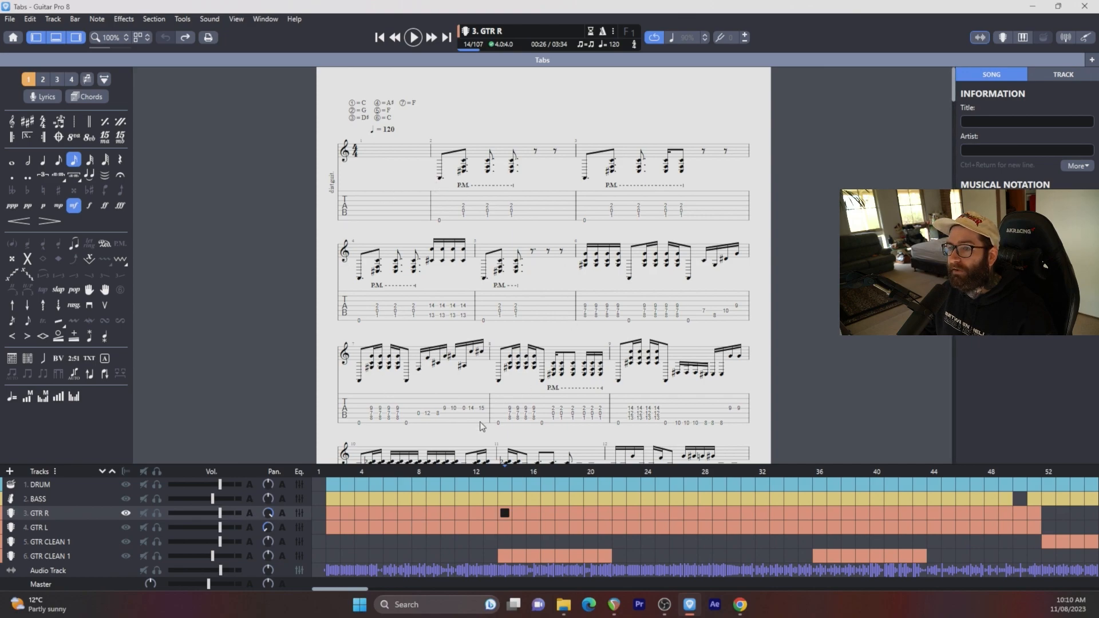
left_click(52, 484)
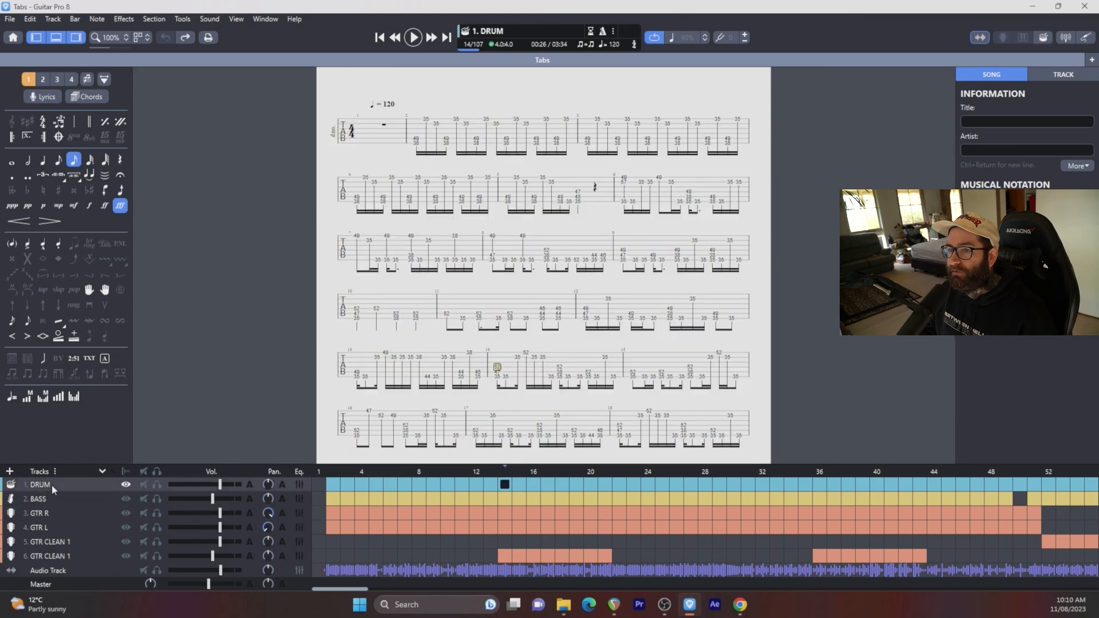
left_click(157, 485)
left_click(414, 134)
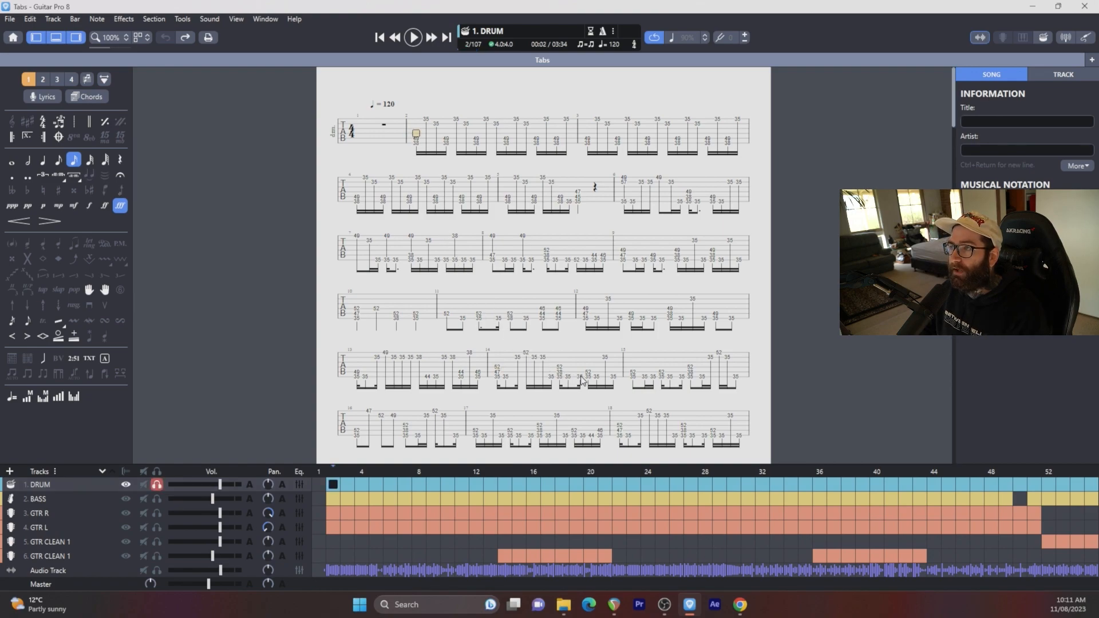
key("space")
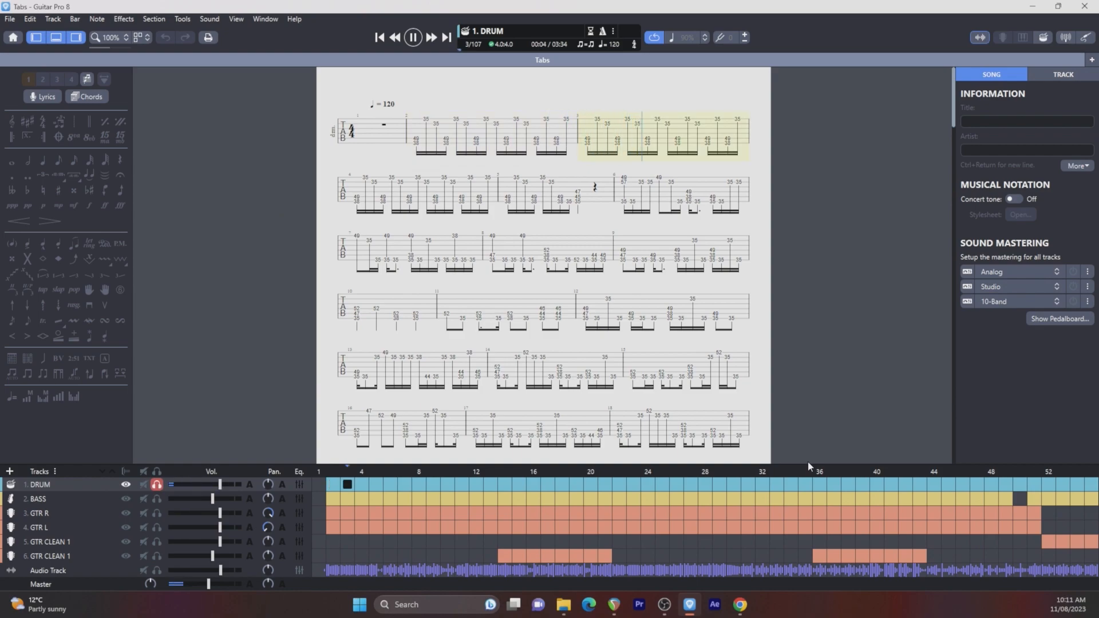
key("space")
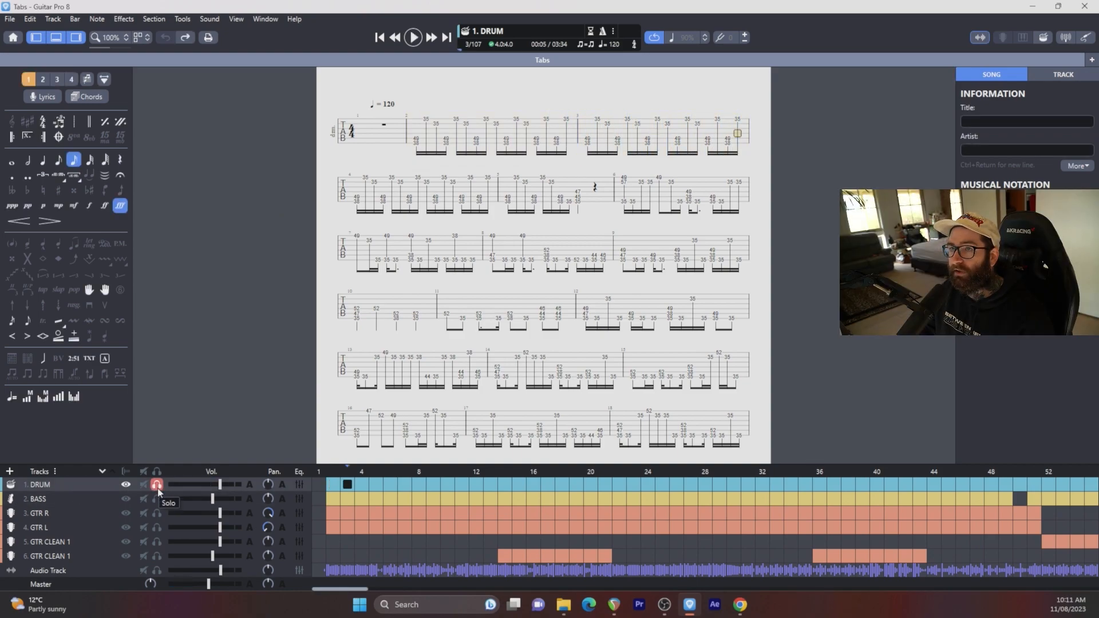
Export the soloed drum track as a MIDI file named Drum Midi in the Midi Exports > Reaper folder
left_click(10, 19)
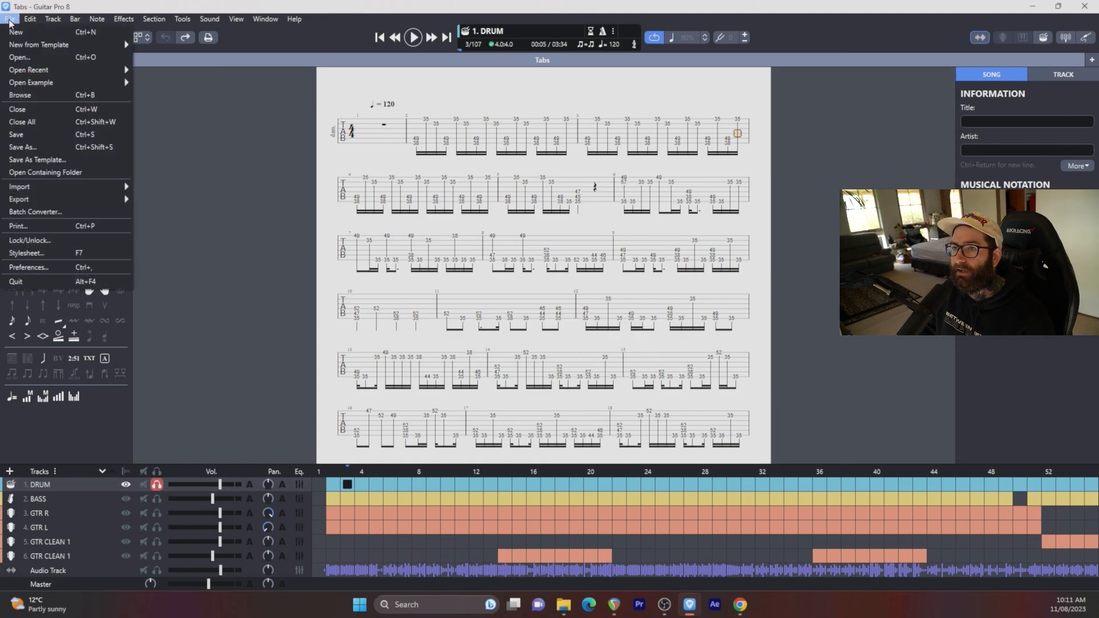
mouse_move(34, 200)
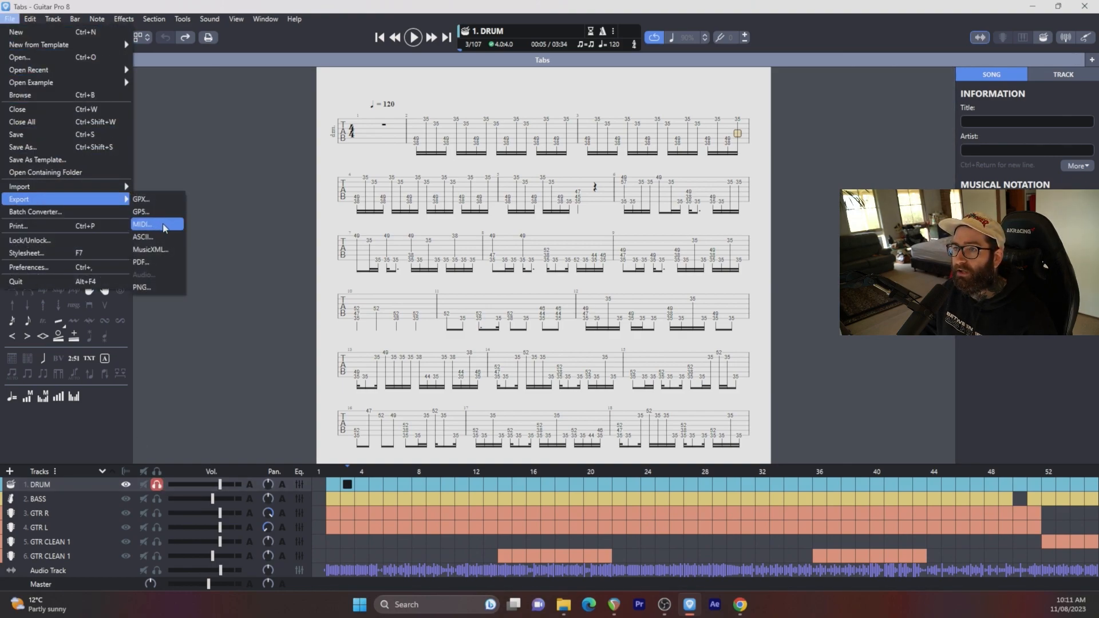
left_click(150, 224)
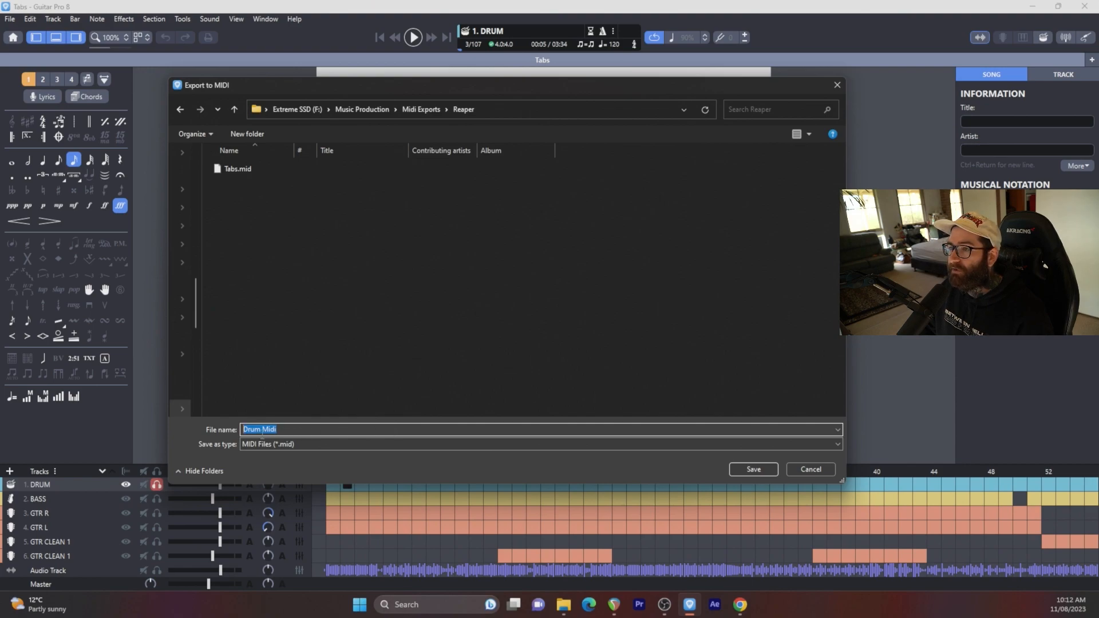
left_click(753, 469)
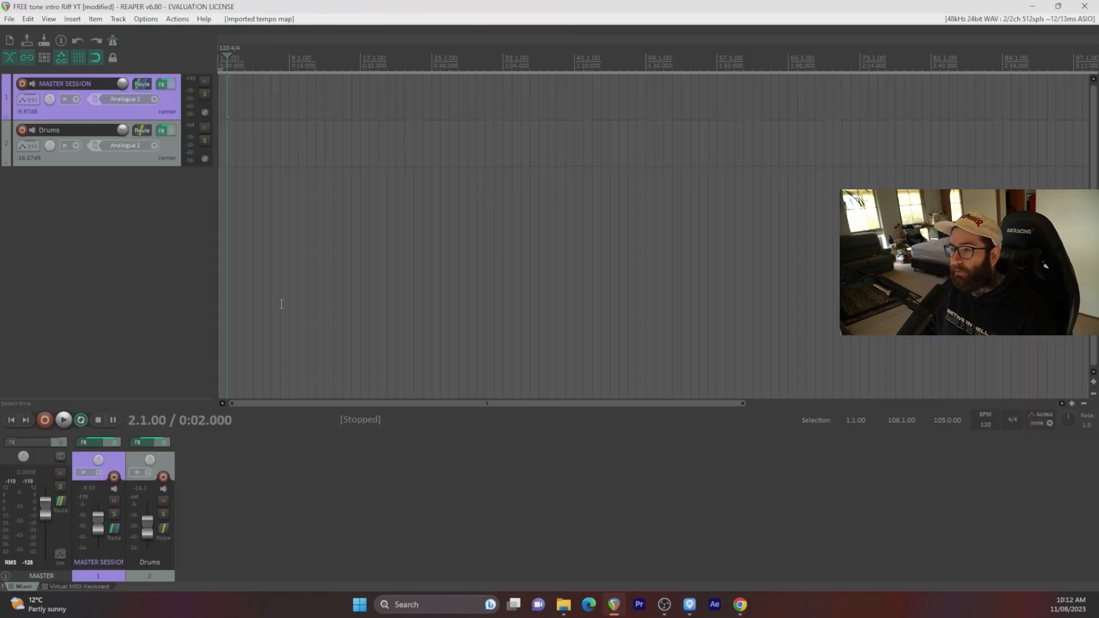
Place Drum Midi.mid from File Explorer at the start of REAPER's Drums track, and undo the import
left_click(564, 604)
left_click(530, 297)
left_click_drag(530, 298, 220, 143)
left_click(296, 235)
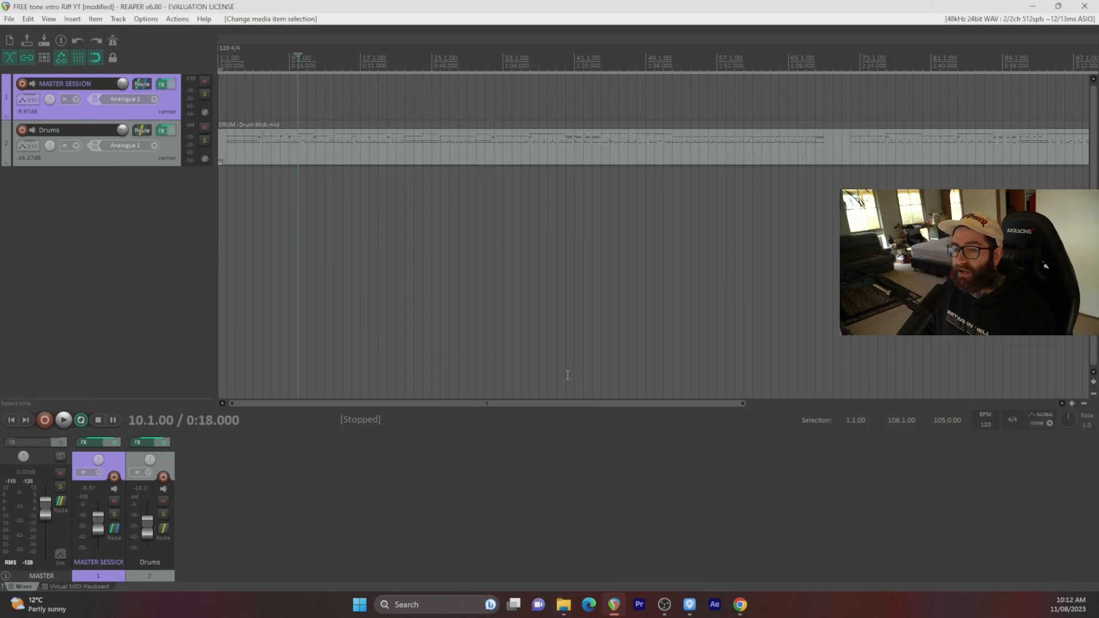
key("ctrl+z")
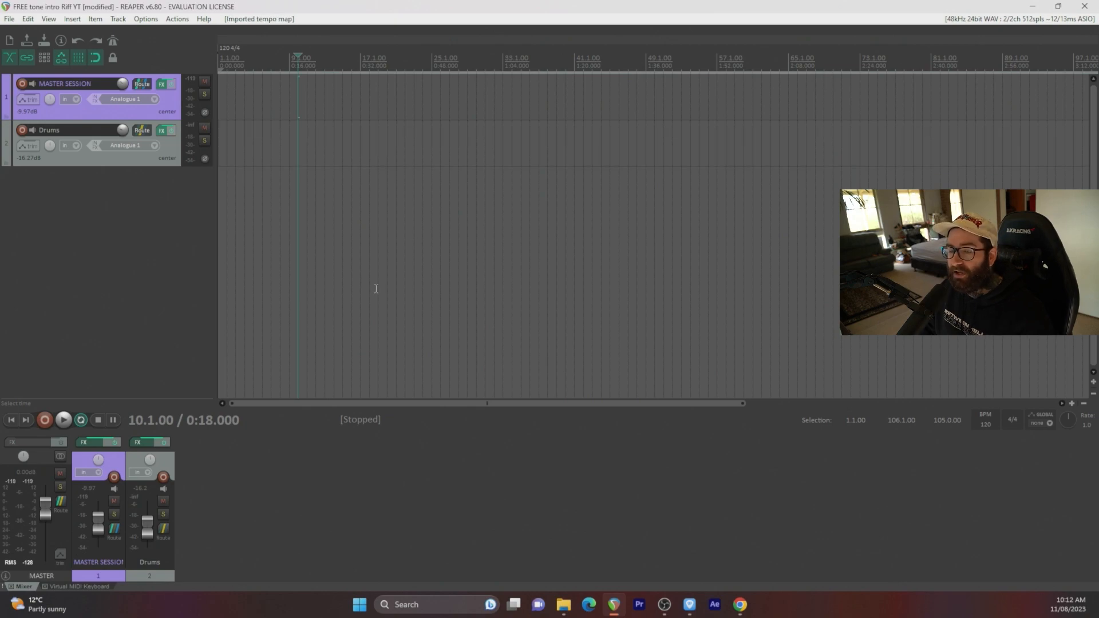
Open the Media Explorer and insert Drum Midi.mid at the start of the Drums track
left_click(47, 19)
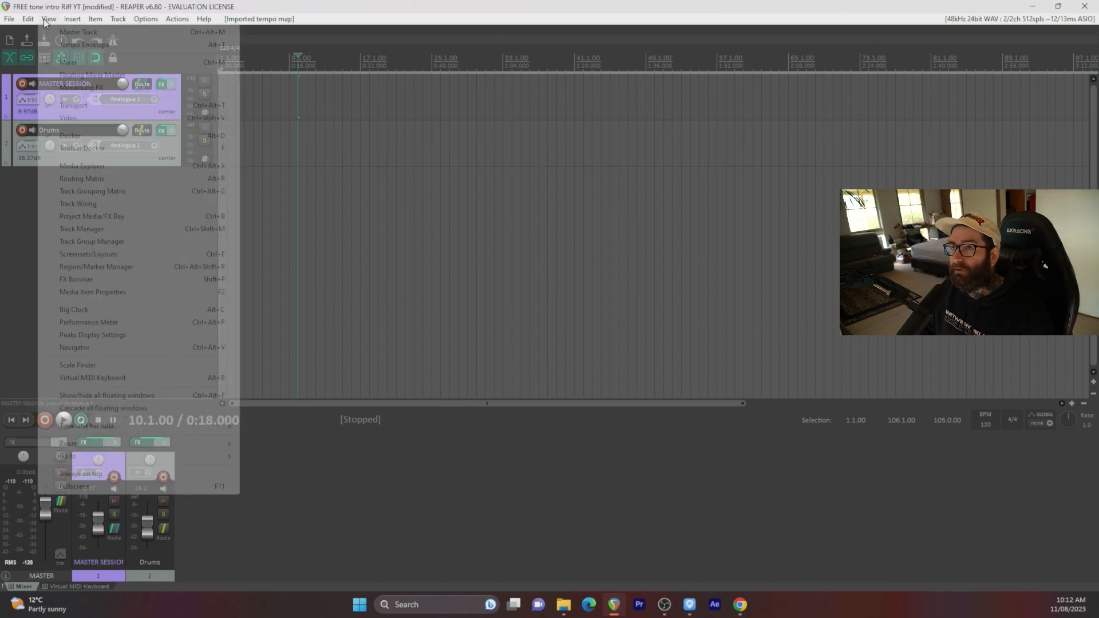
left_click(86, 166)
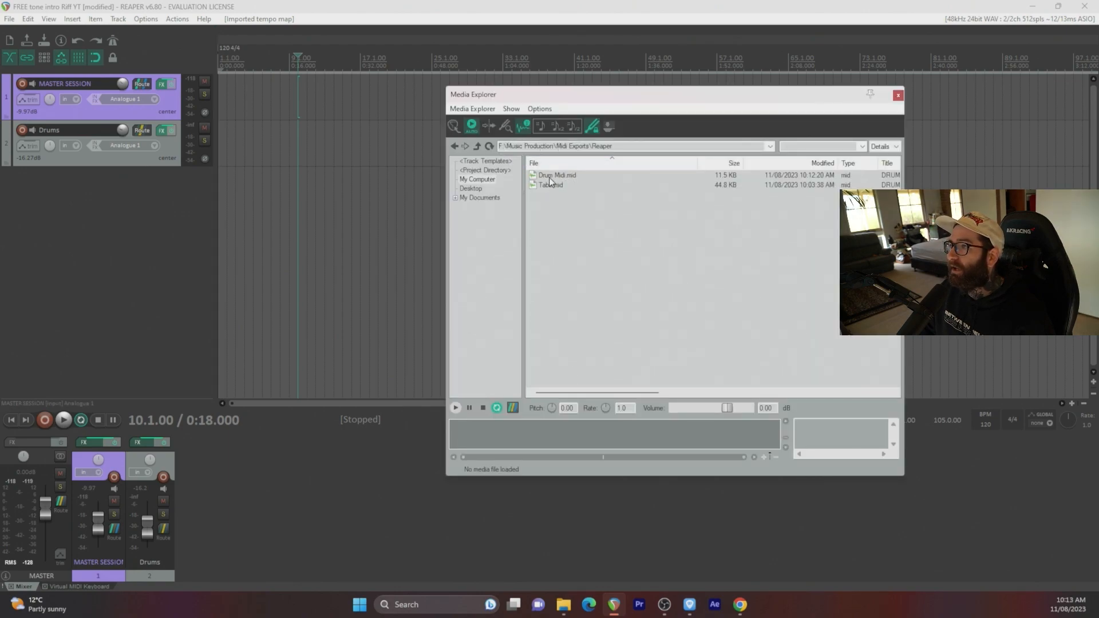
left_click(548, 178)
double_click(562, 177)
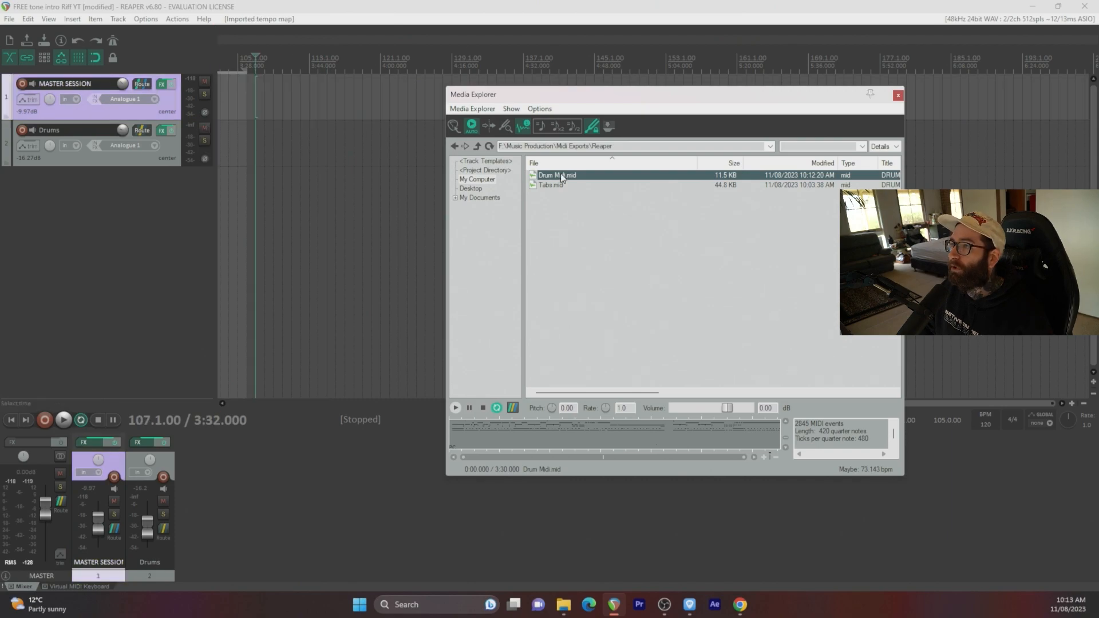
left_click_drag(561, 174, 222, 142)
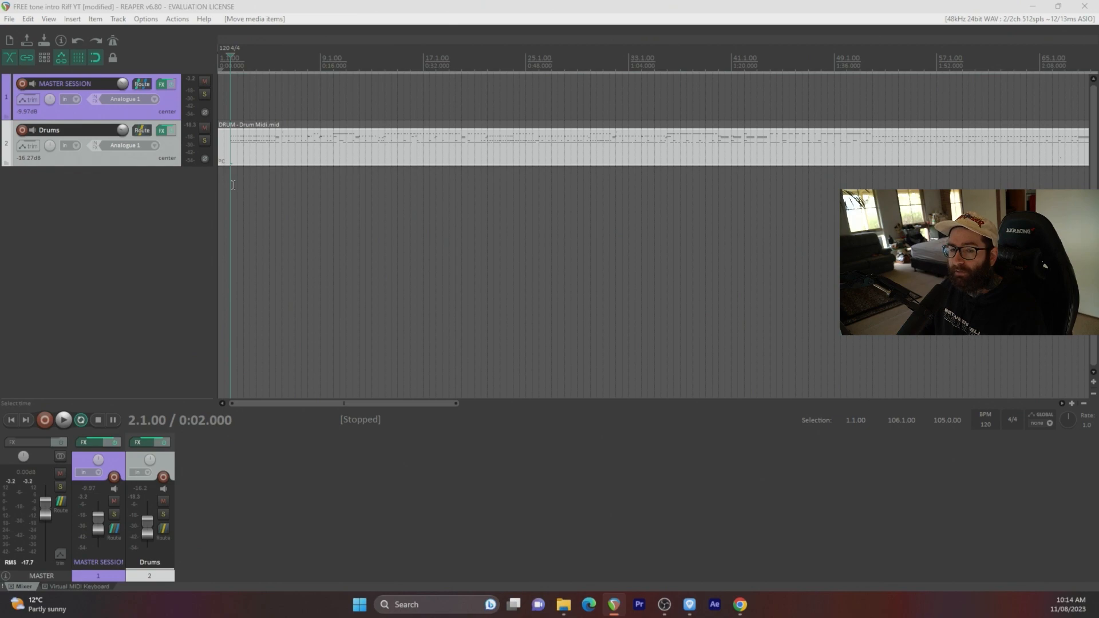
Play the imported drum MIDI briefly from bar 2, and move the edit cursor to bar 4
key("space")
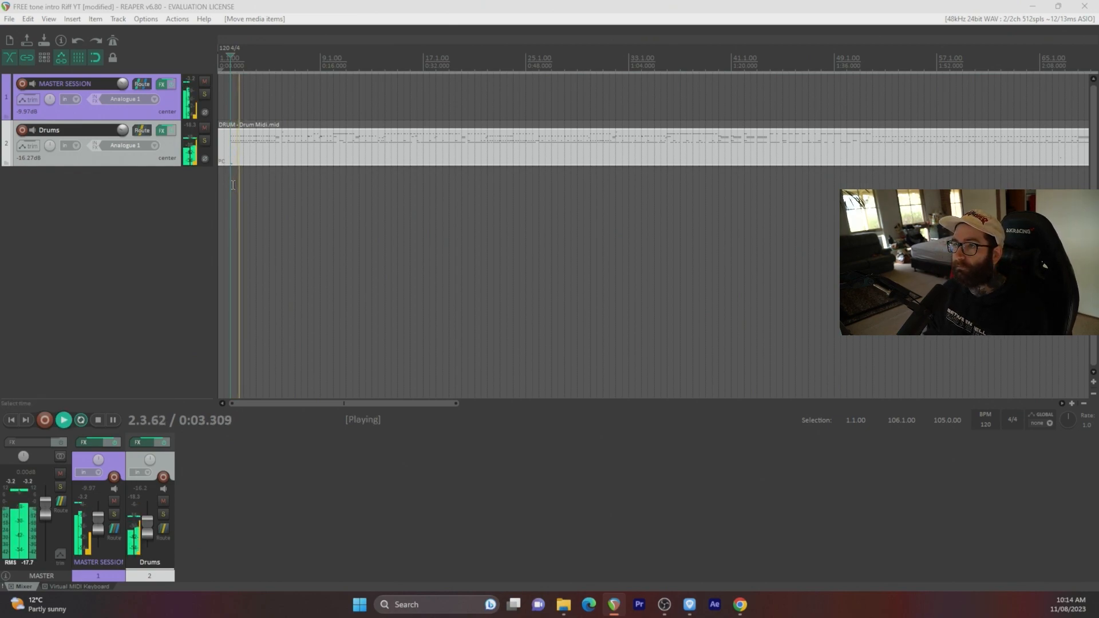
key("space")
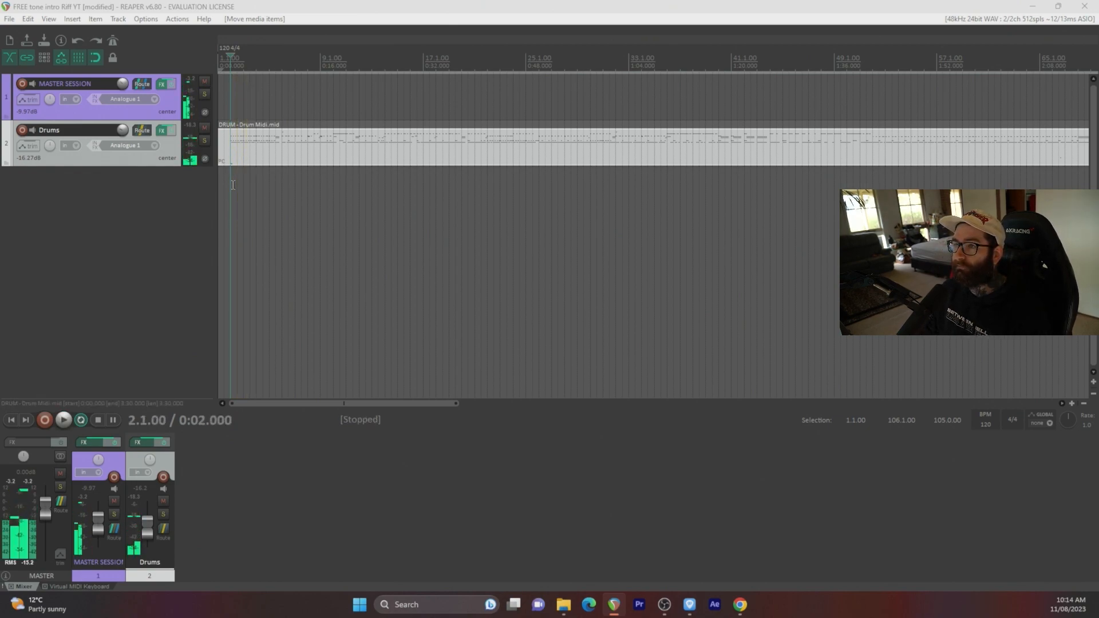
left_click(256, 185)
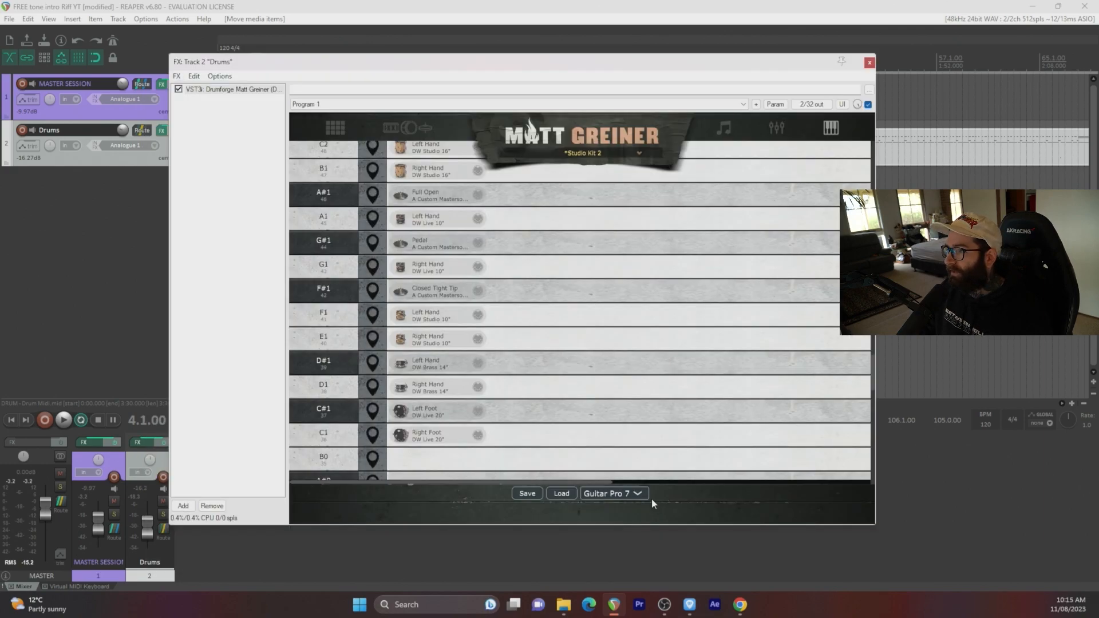
Review the MIDI mapping presets, including Guitar Pro 7, in the Drums track's Drumforge Matt Greiner plugin and close the FX window
left_click(639, 494)
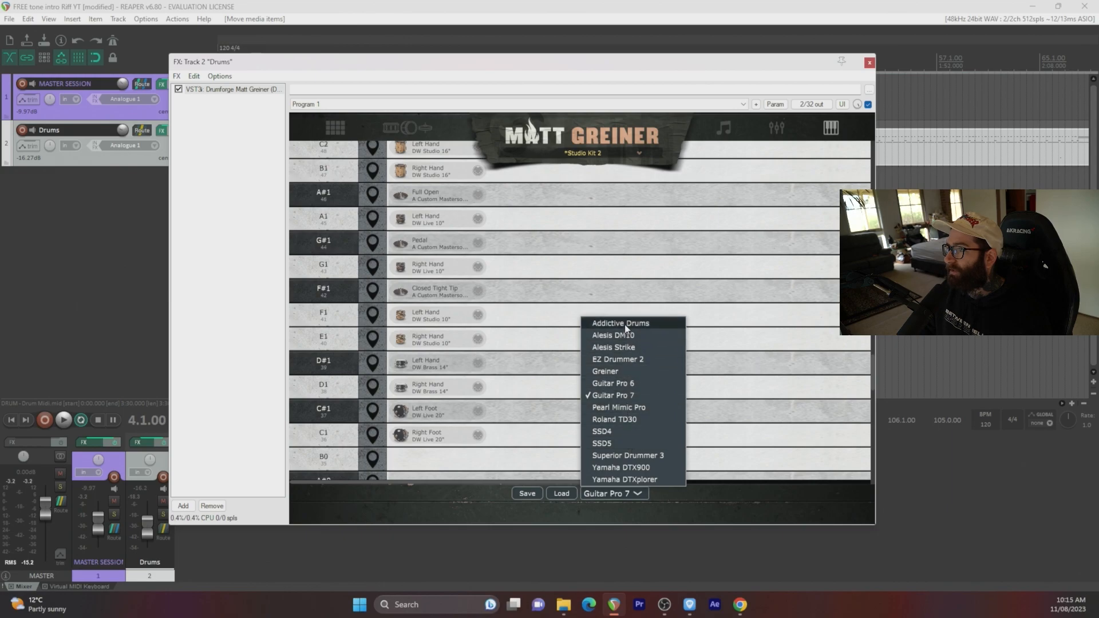
left_click(694, 509)
left_click(643, 493)
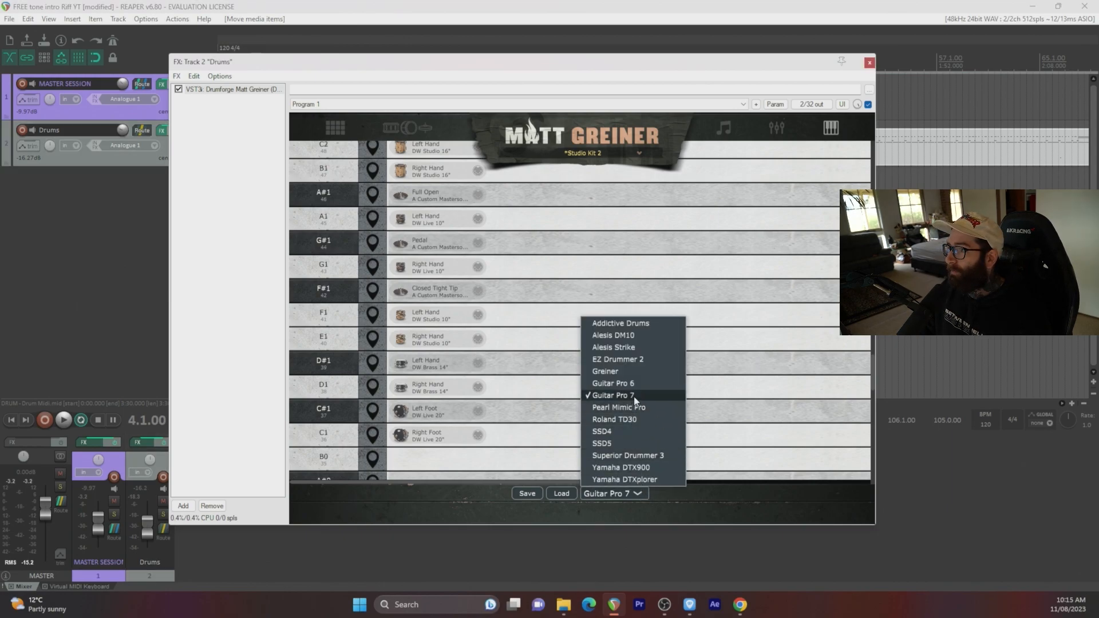
left_click(748, 511)
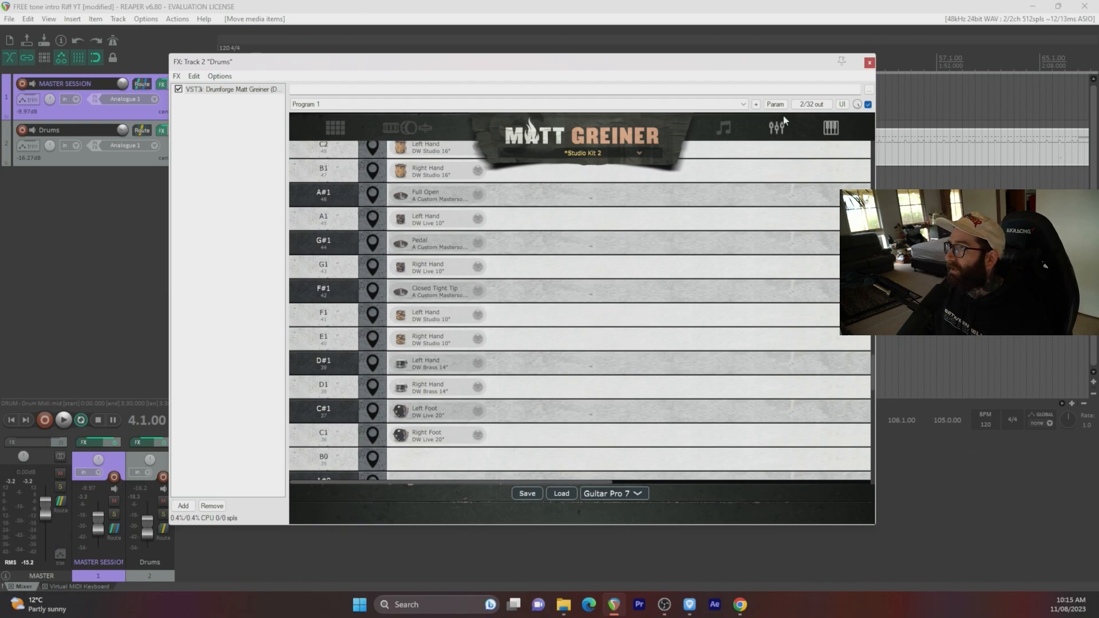
left_click(868, 63)
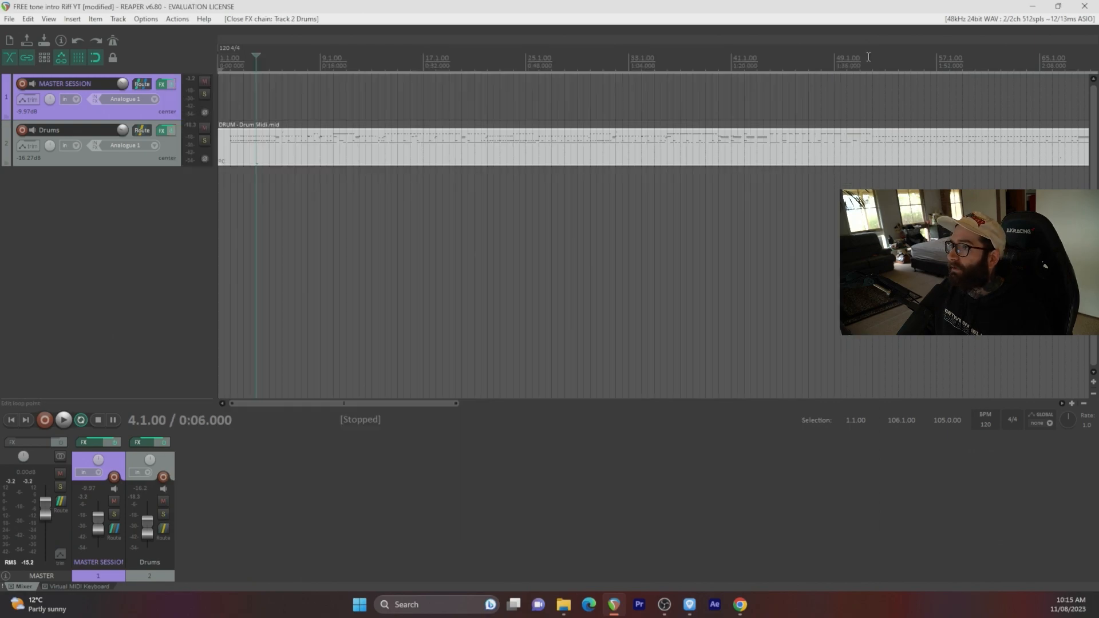
Open the Drum Midi.mid item in the MIDI editor and play it briefly from just before bar 2
double_click(237, 150)
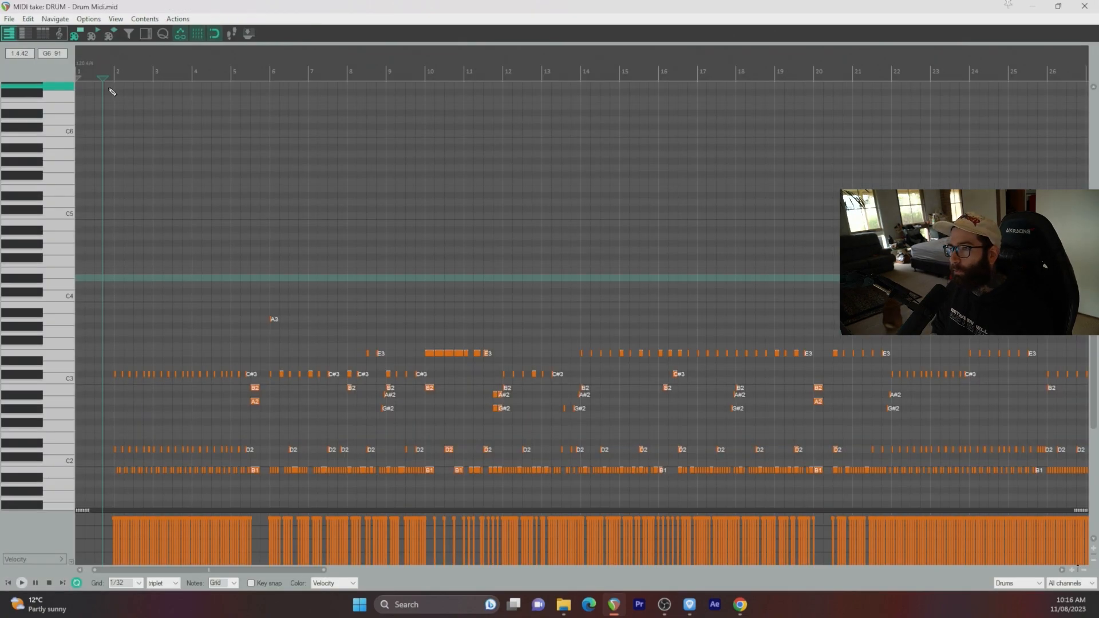
key("space")
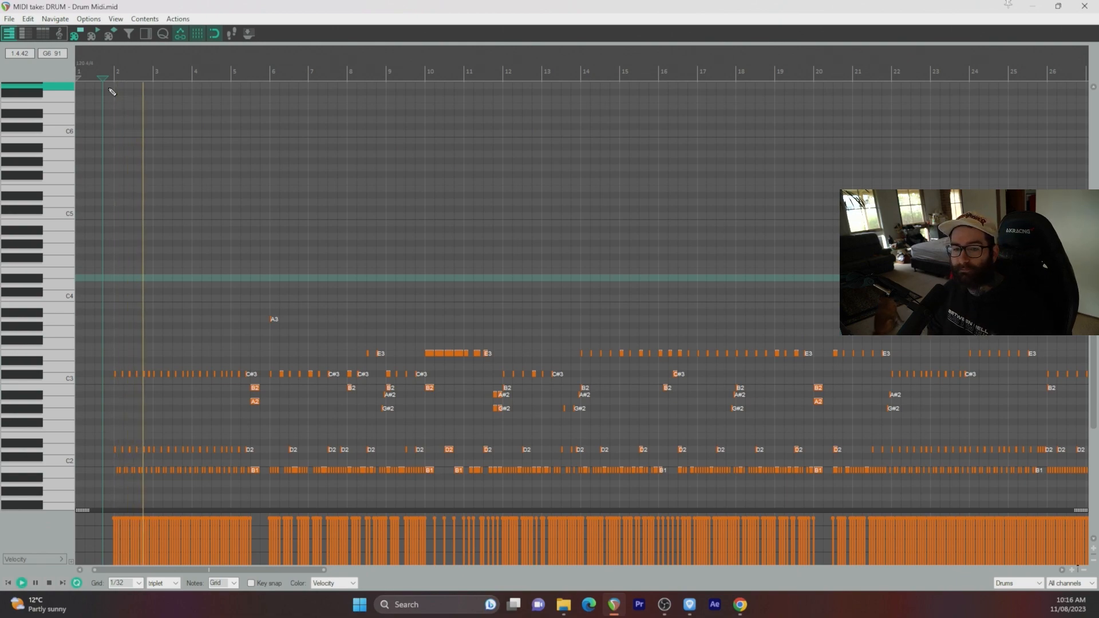
key("space")
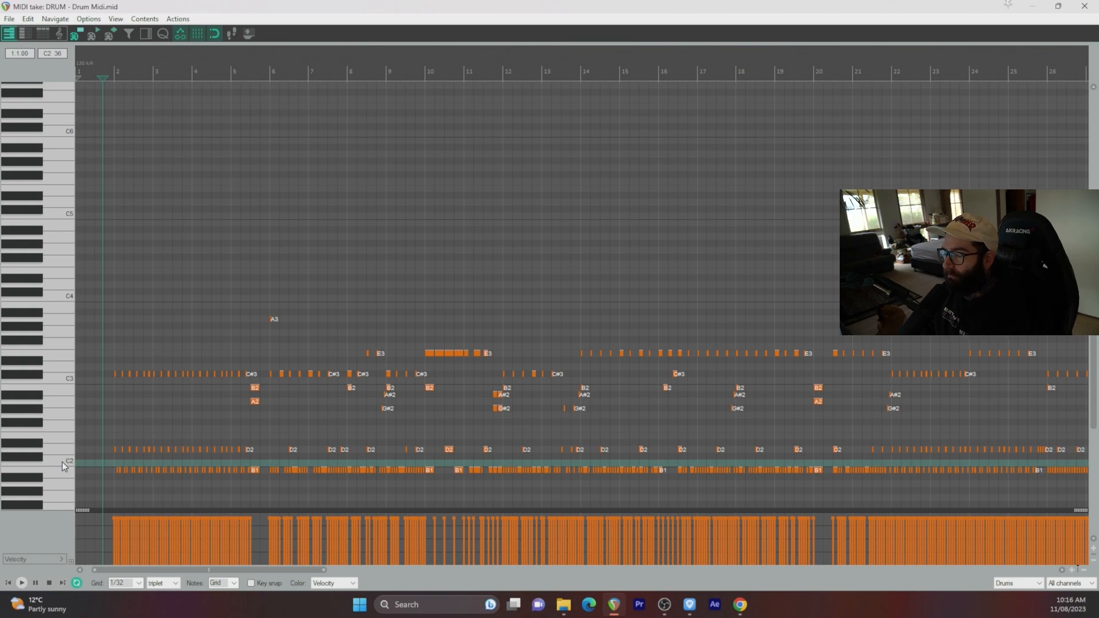
Audition the C2 kick key and select the row of B1 notes in the drum MIDI
left_click(62, 461)
scroll(318, 466, "down", 3)
scroll(318, 465, "down", 5)
left_click_drag(768, 488, 80, 462)
scroll(131, 488, "up", 8)
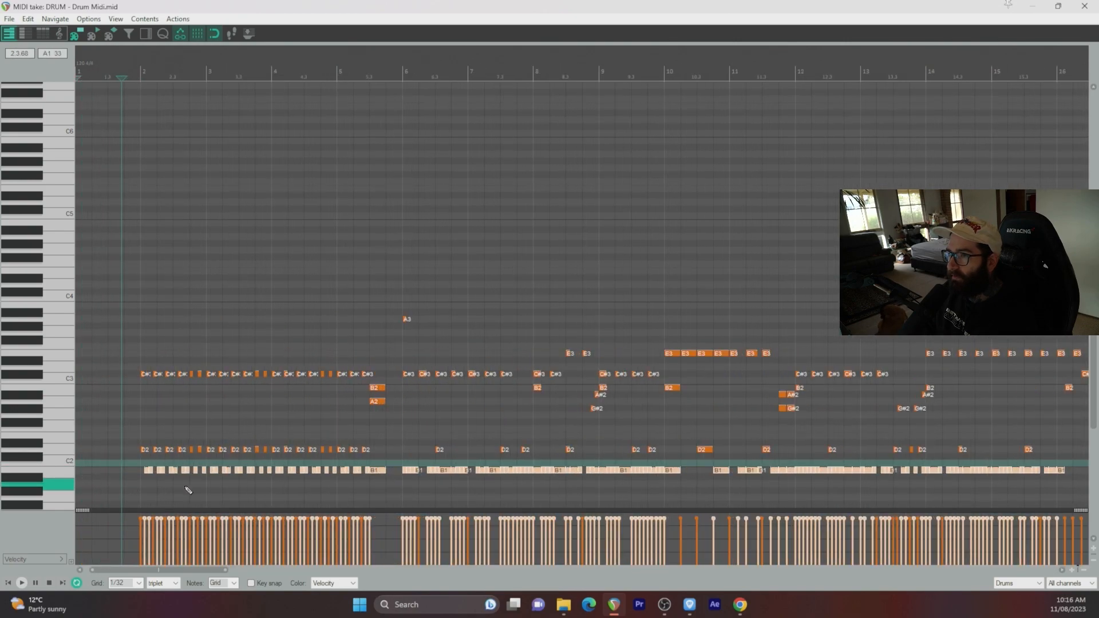
scroll(421, 472, "up", 4)
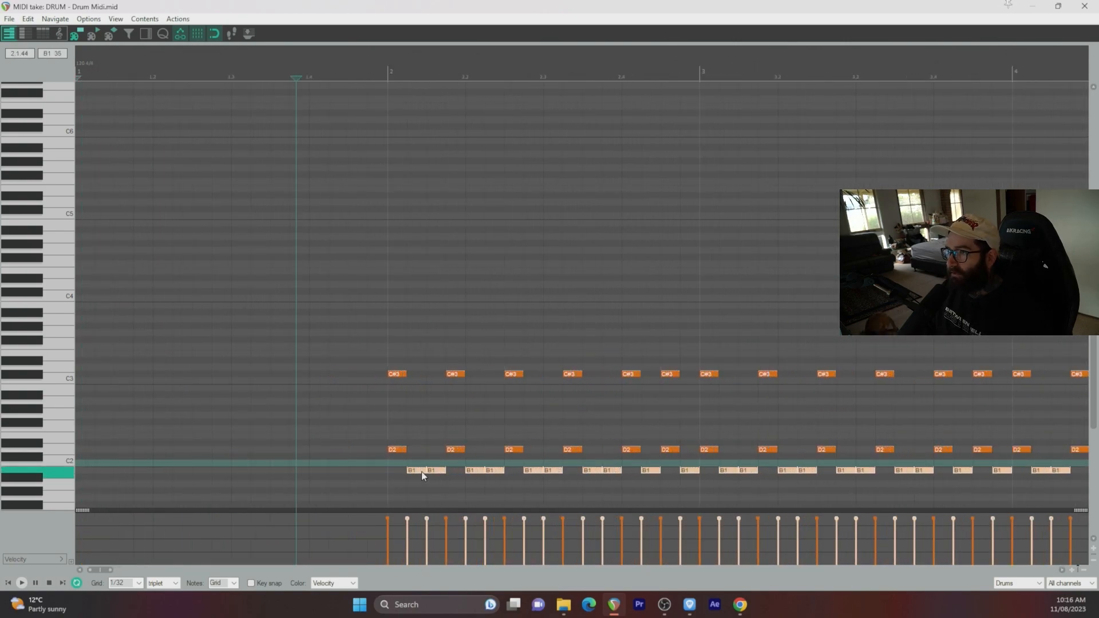
Try moving the selected B1 notes up a semitone to C2, play them briefly, and move them back down
key("Up")
key("space")
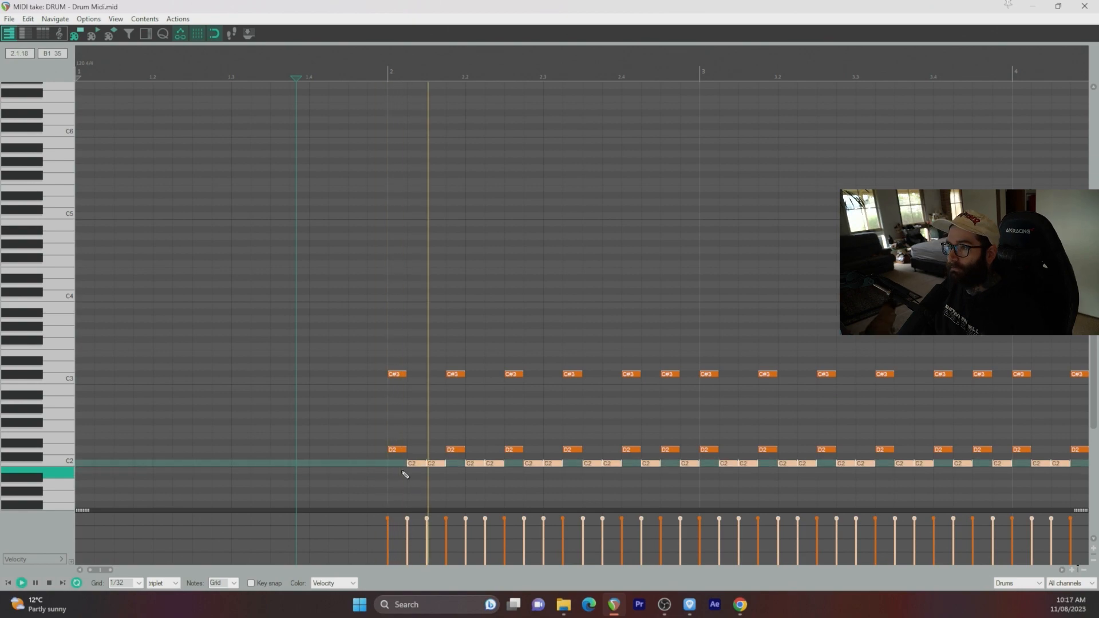
key("space")
key("Down")
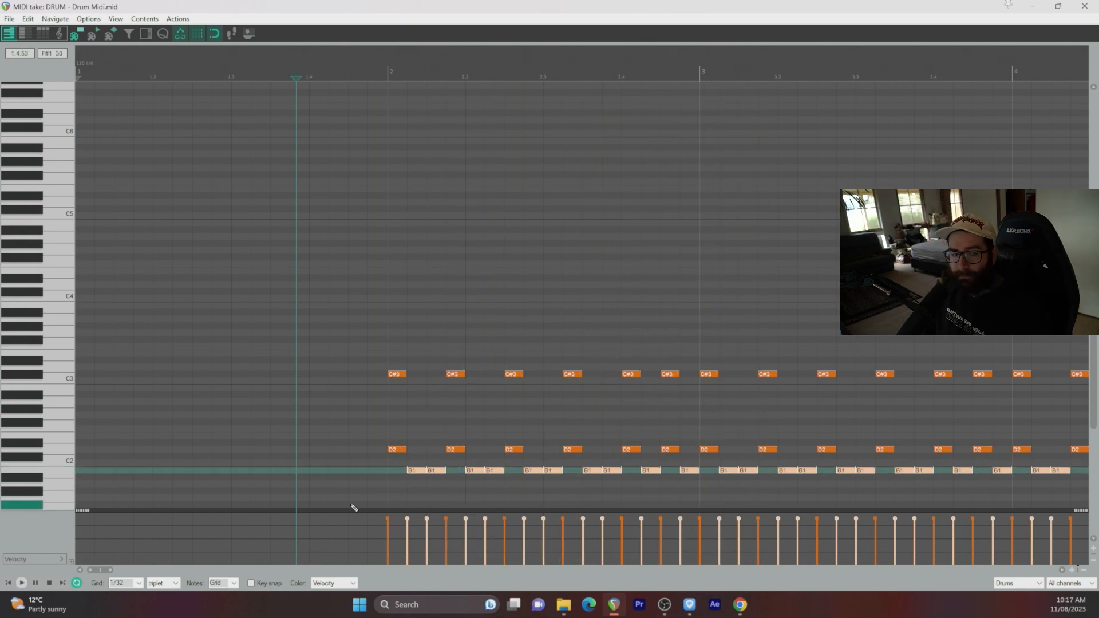
Set the selected B1 notes to 36 C2 in their event properties
right_click(418, 469)
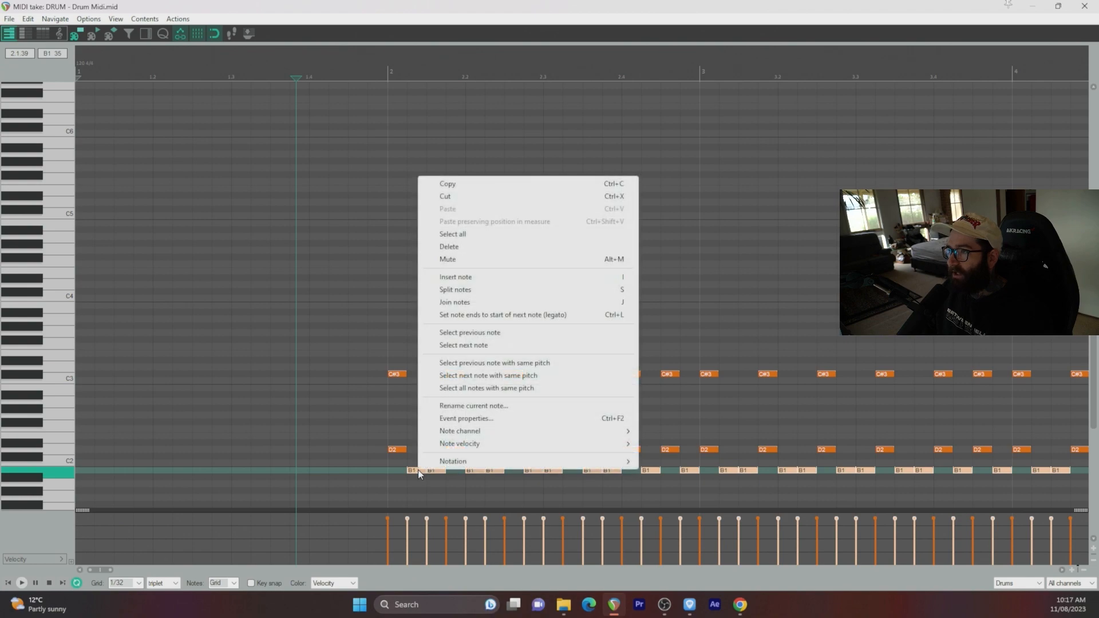
left_click(496, 420)
left_click(620, 282)
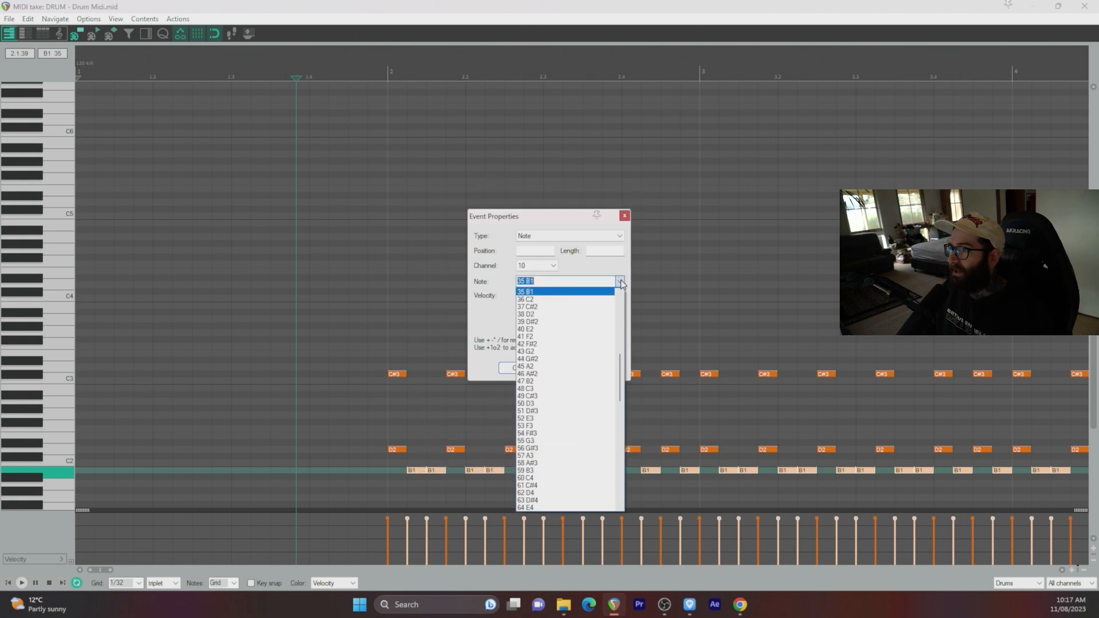
left_click(542, 300)
left_click(512, 369)
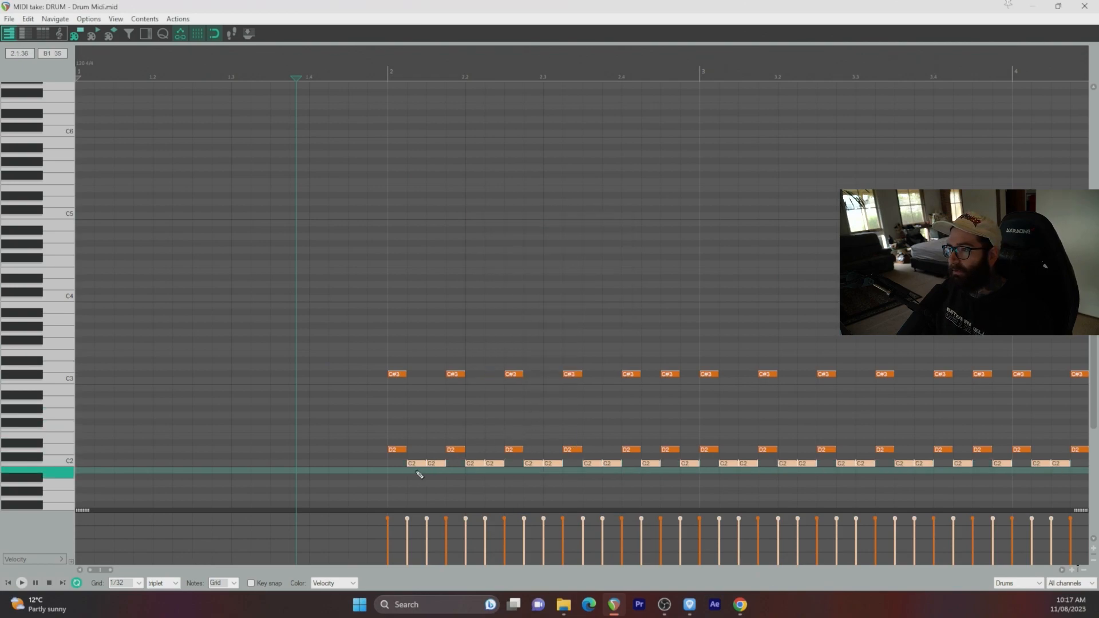
Play the edited notes from the start of bar 2, and play the Drums track from 1.3.00 in the arrange view
left_click(395, 71)
key("space")
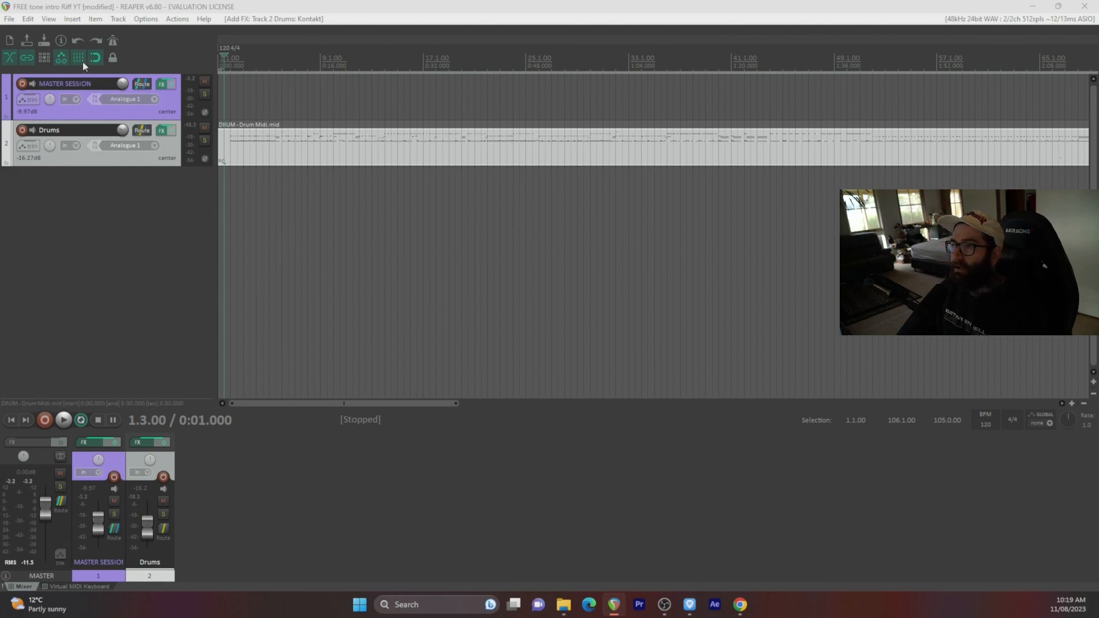
key("space")
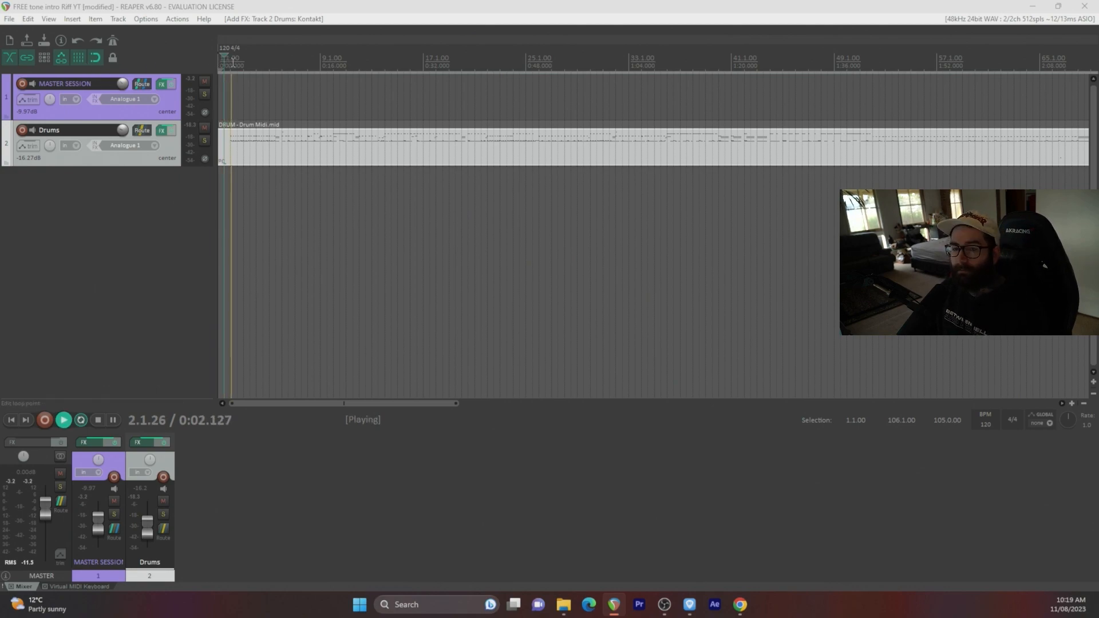
key("space")
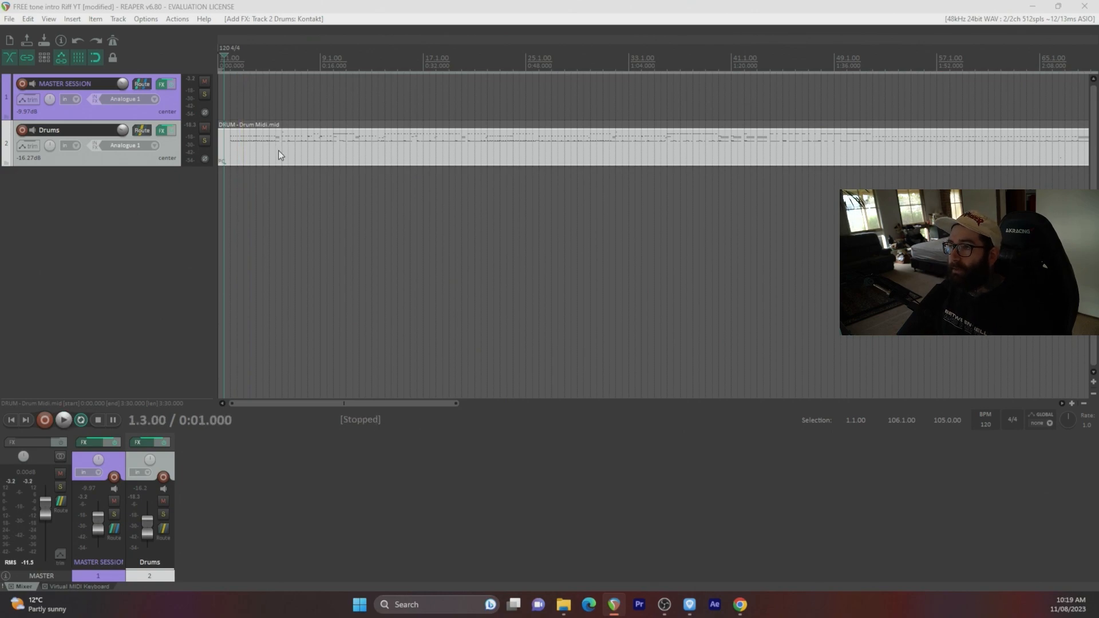
Reopen the drum item in the MIDI editor with the channel options for its selected notes, and play from just before bar 2
double_click(278, 151)
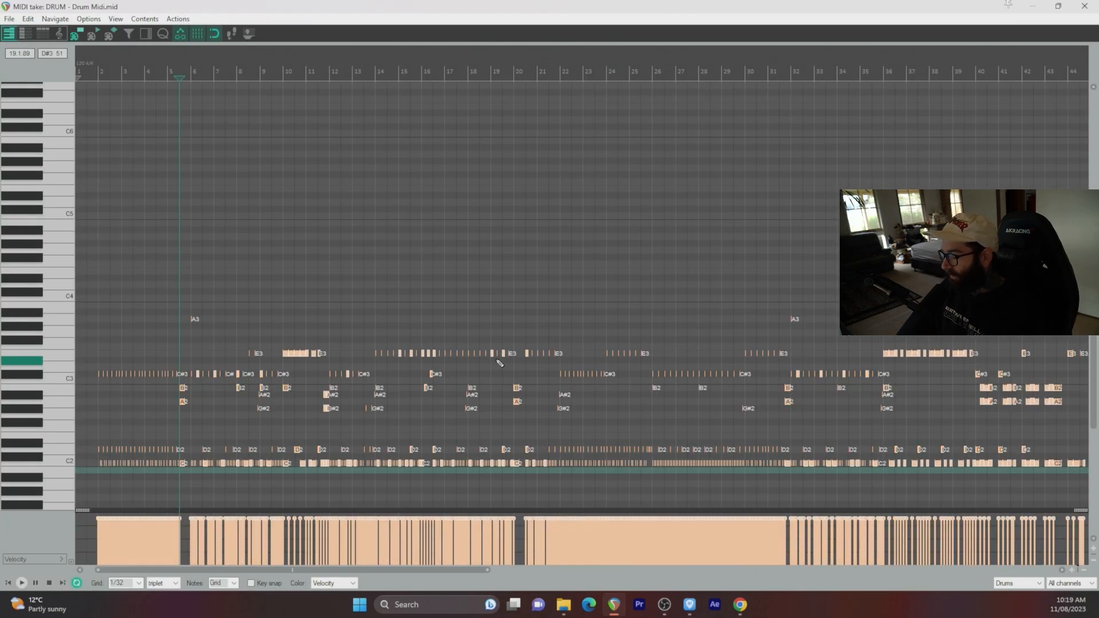
scroll(497, 364, "up", 8)
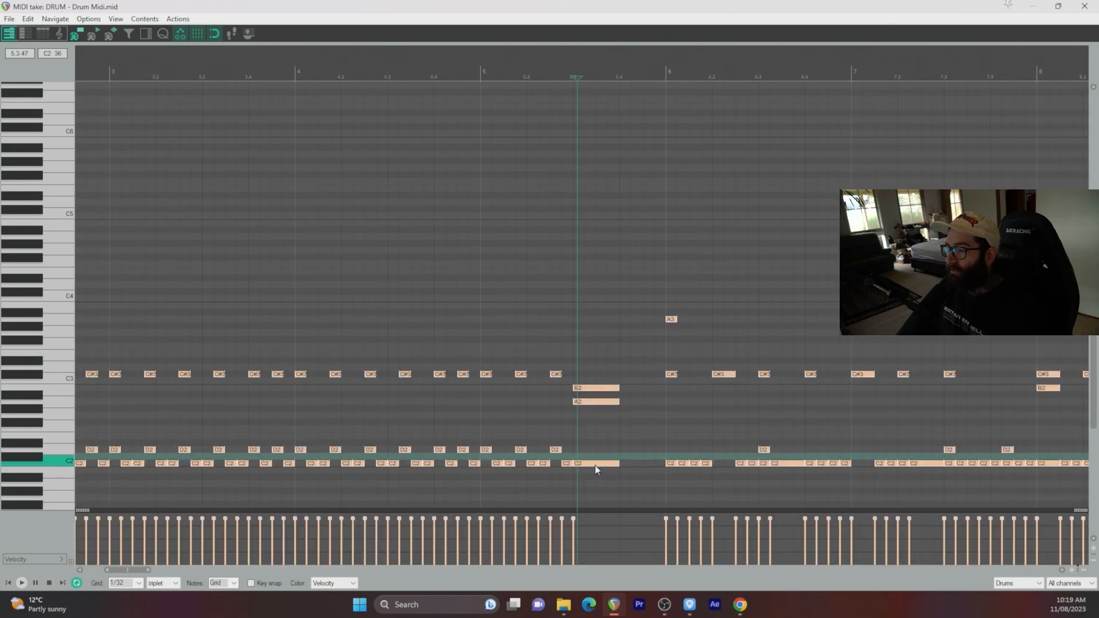
right_click(587, 464)
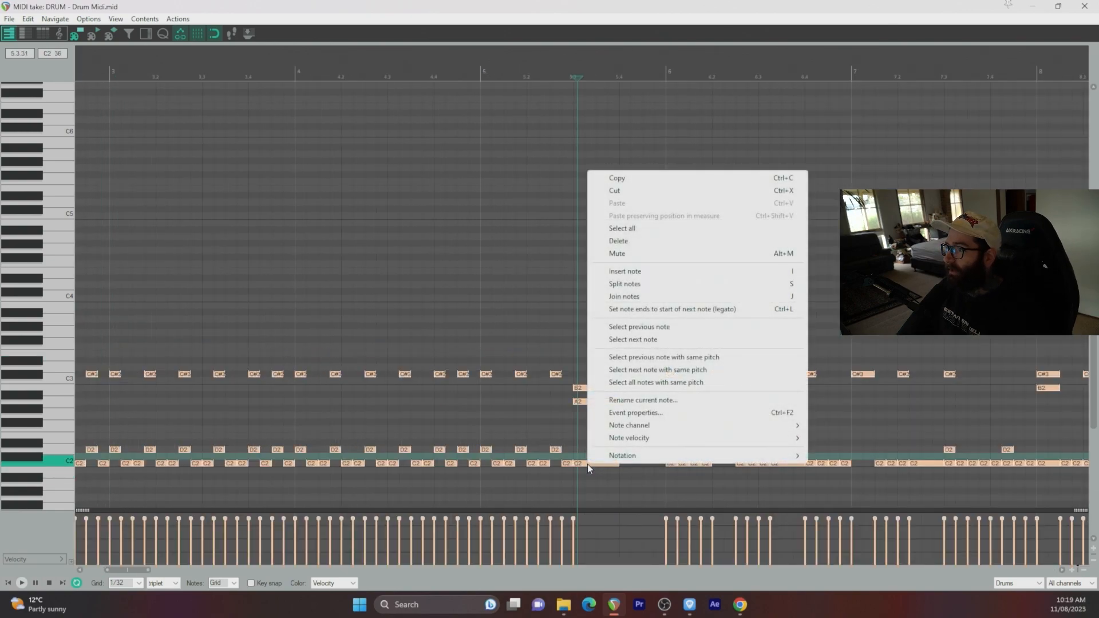
mouse_move(639, 426)
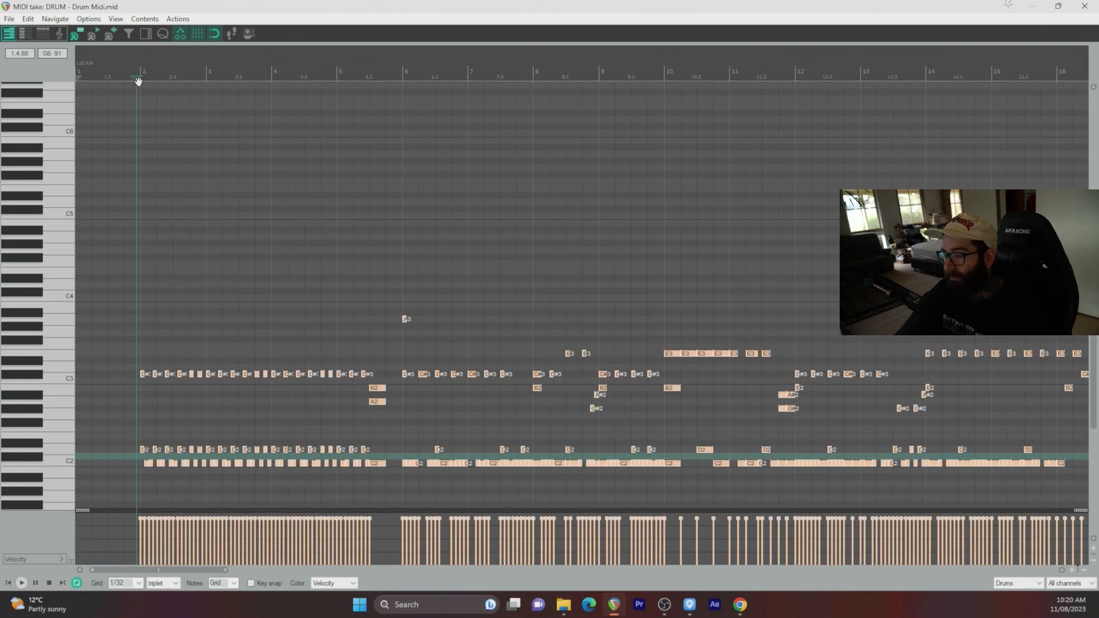
key("space")
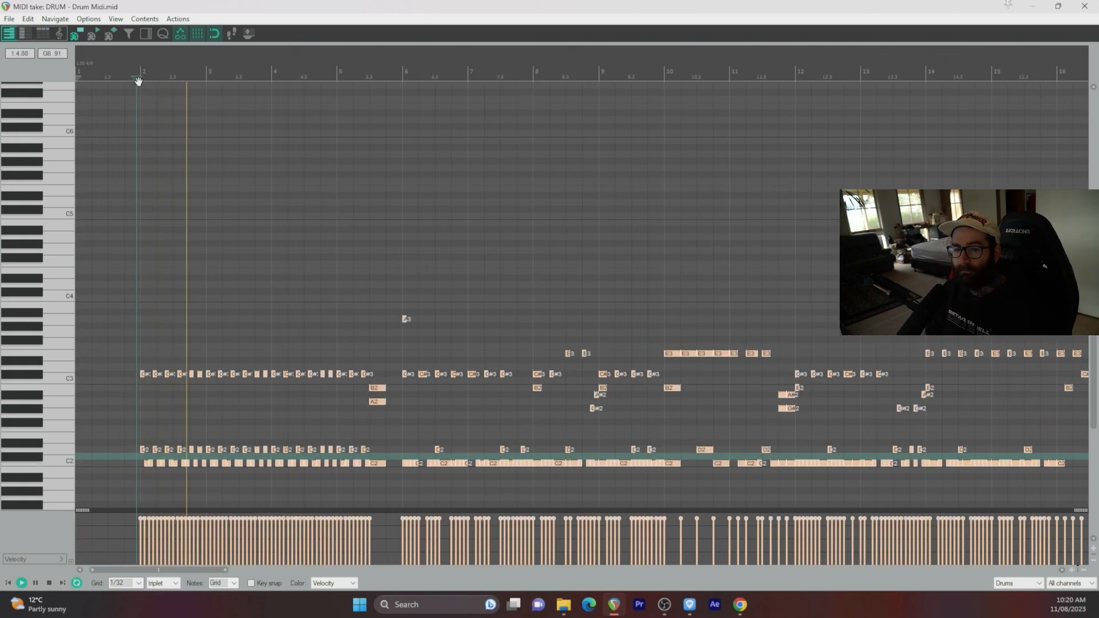
key("space")
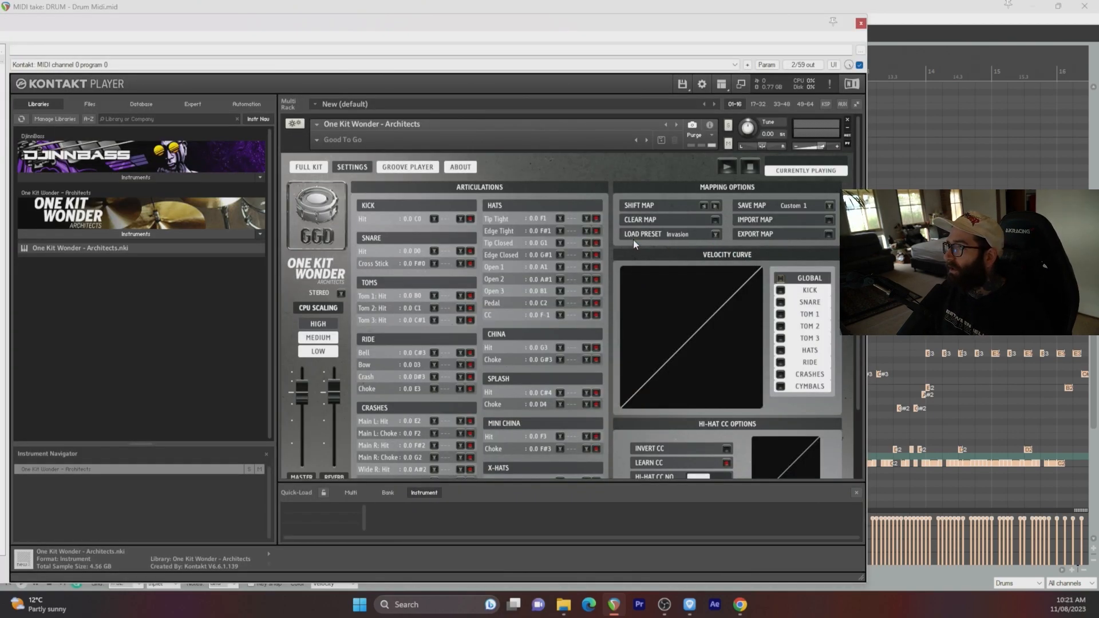
Load a different mapping preset in the One Kit Wonder - Architects settings, and stop playback with all MIDI notes selected
left_click(716, 236)
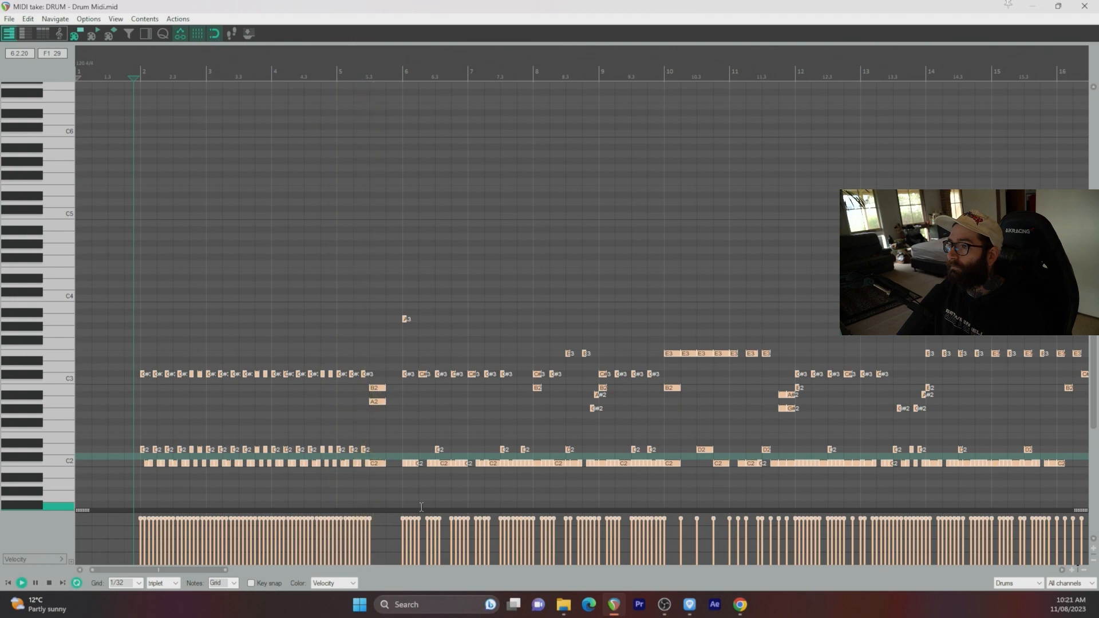
key("space")
key("ctrl+a")
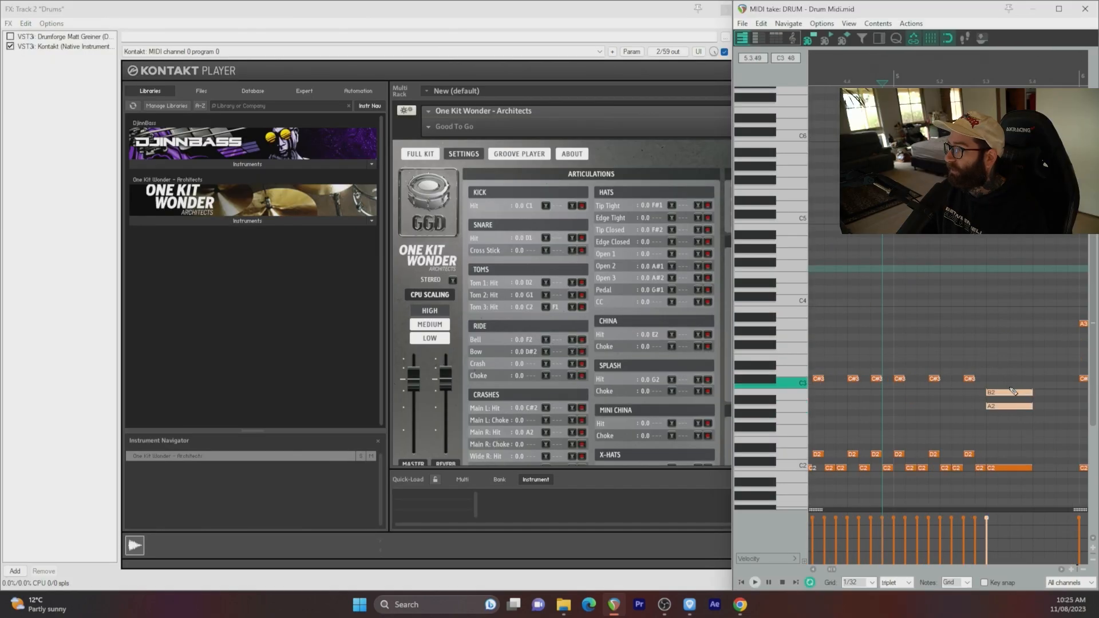
Try moving the selected tom notes before bar 6 to a higher pitch, and undo the move
left_click_drag(1011, 396, 1008, 354)
key("ctrl+z")
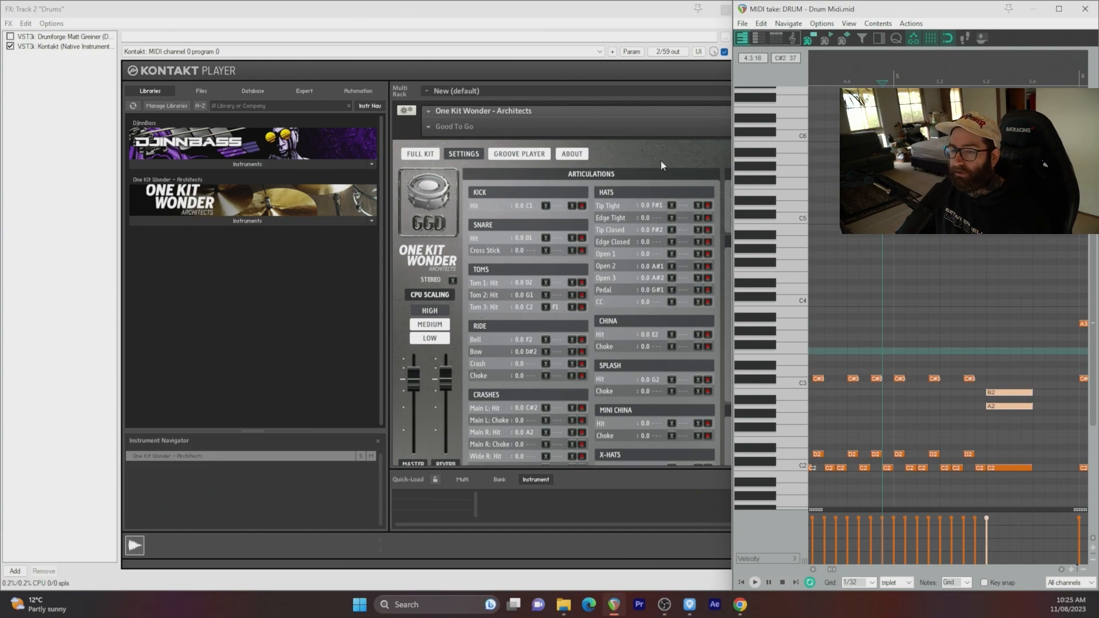
Map the plugin's Tom 2 hit to B1 and Tom 3 hit to A1 from the tom notes, and play from just before bar 5
left_click(1011, 393)
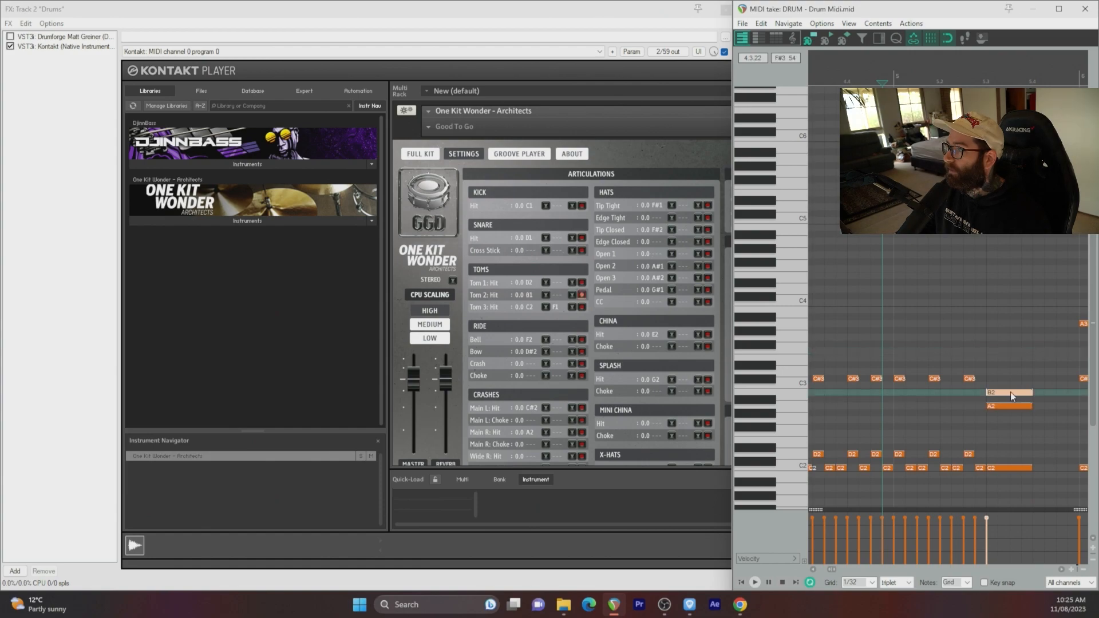
left_click(1011, 392)
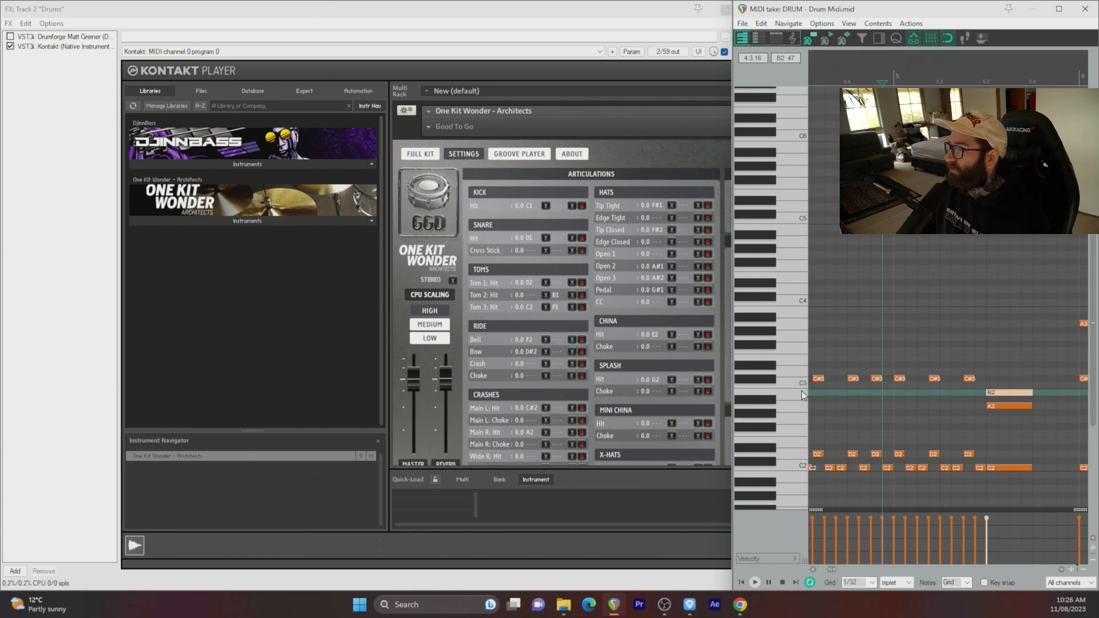
left_click(1006, 405)
left_click(874, 79)
key("space")
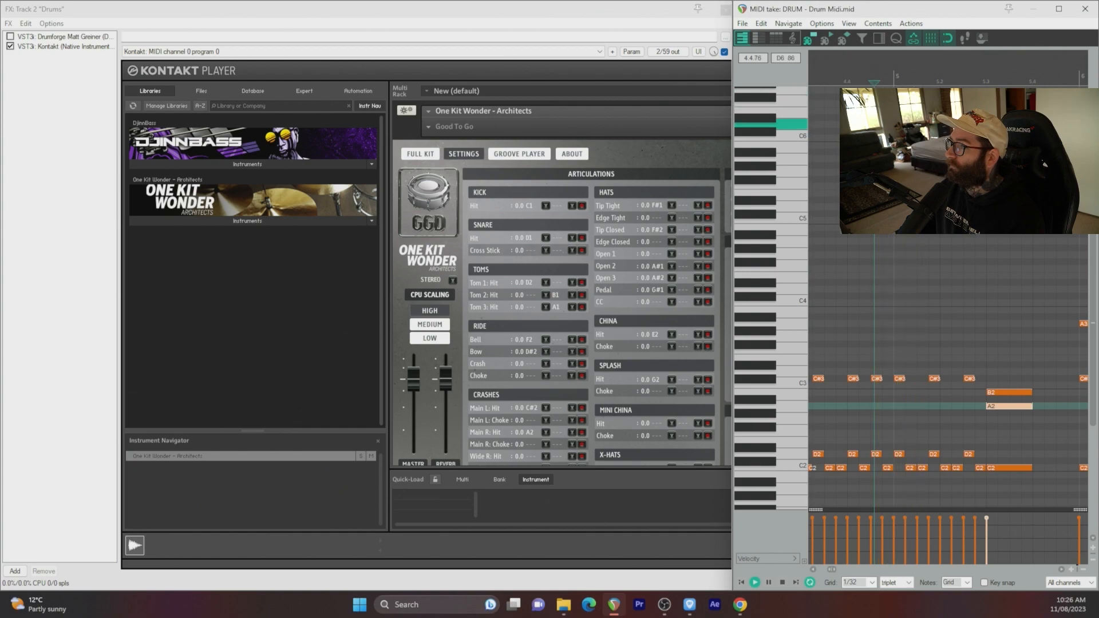